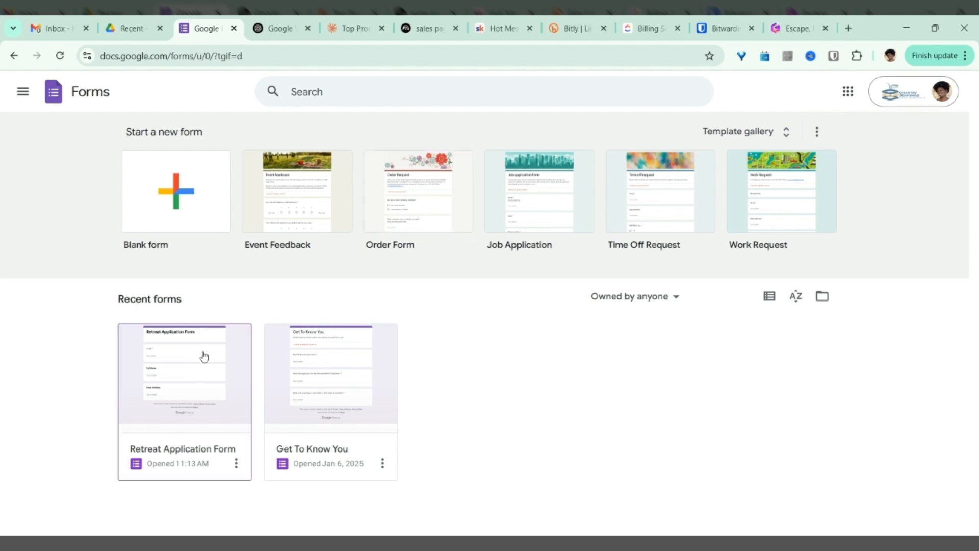
Open the Retreat Application Form for editing and dismiss the text styling tip.
left_click(192, 395)
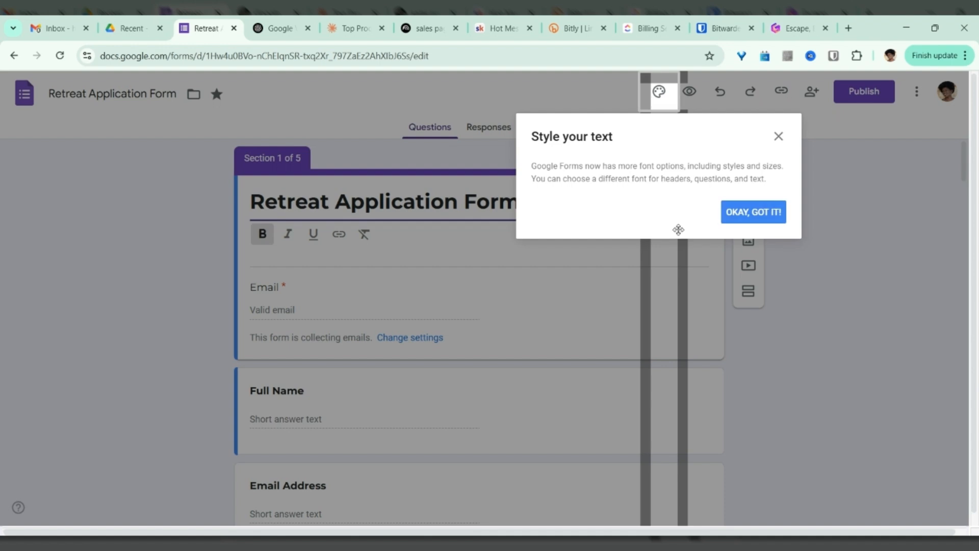
left_click(742, 221)
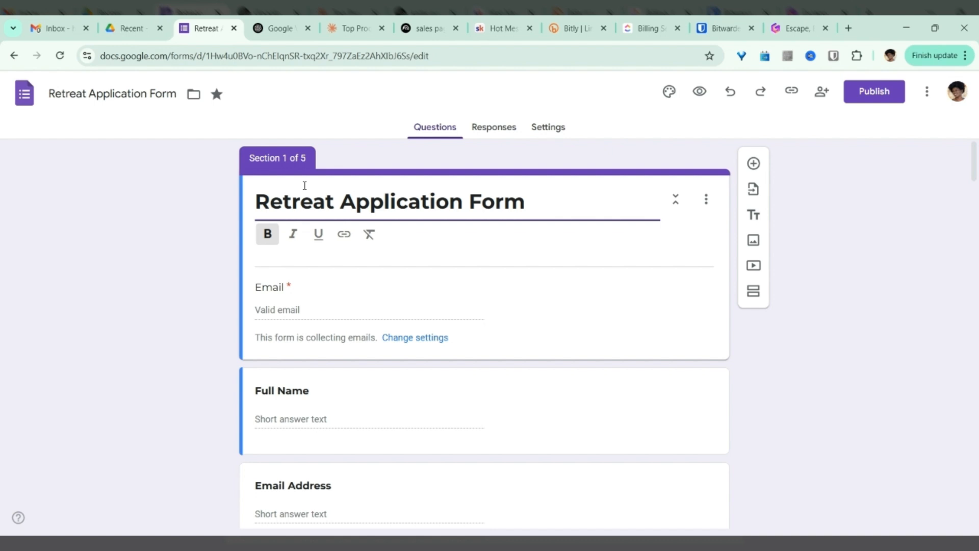
Look through the form's first two sections, from the contact questions to the business stage, challenges and retreat goals questions.
scroll(304, 185, "down", 3)
scroll(294, 178, "down", 3)
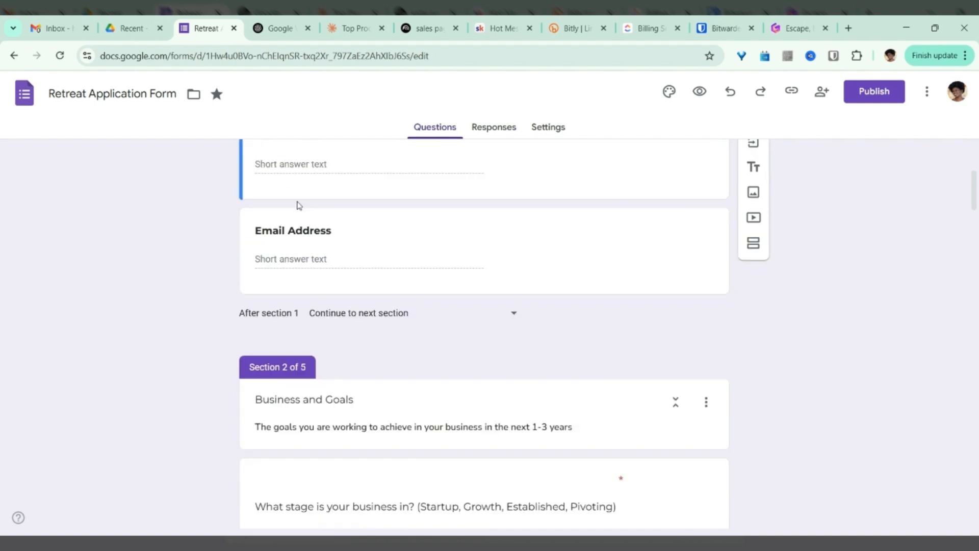
scroll(331, 192, "down", 3)
scroll(363, 177, "down", 3)
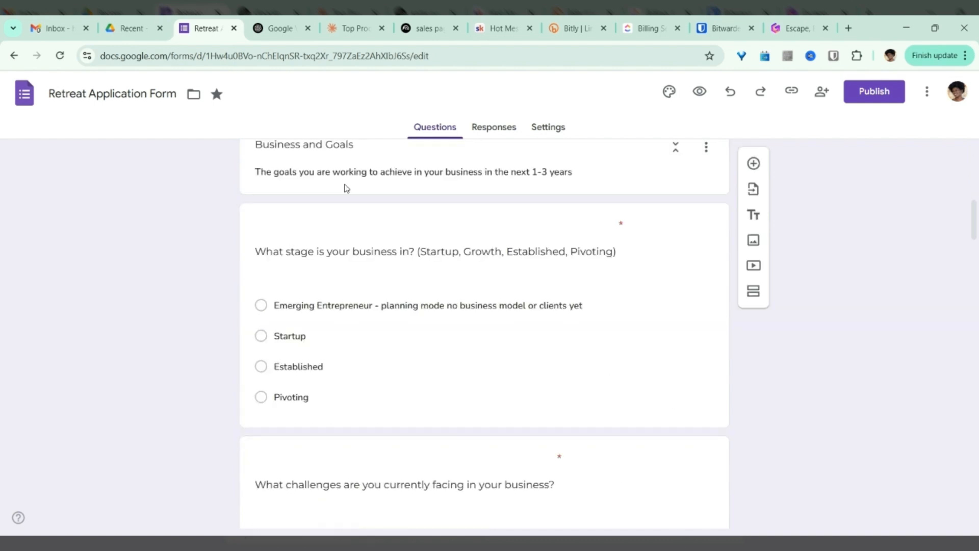
scroll(377, 193, "down", 2)
scroll(408, 204, "down", 3)
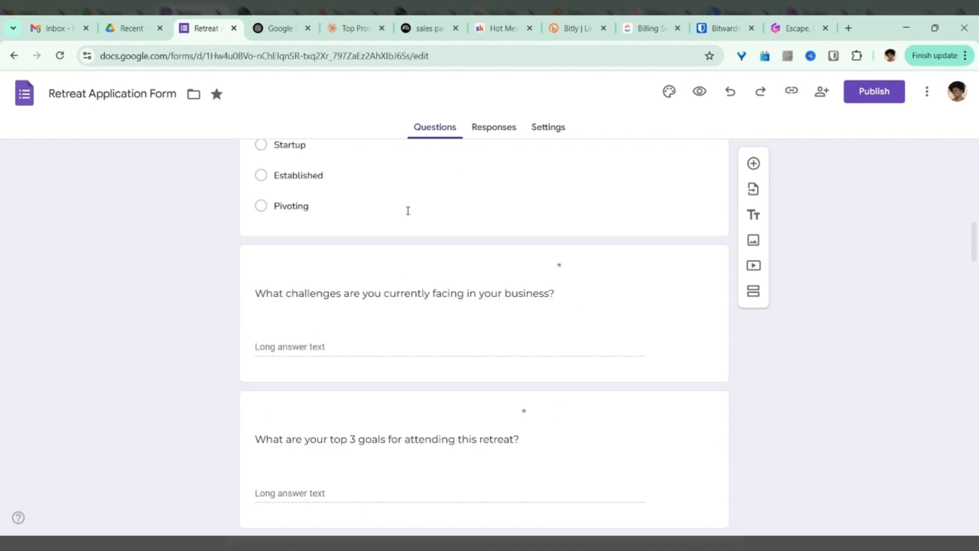
scroll(411, 224, "down", 3)
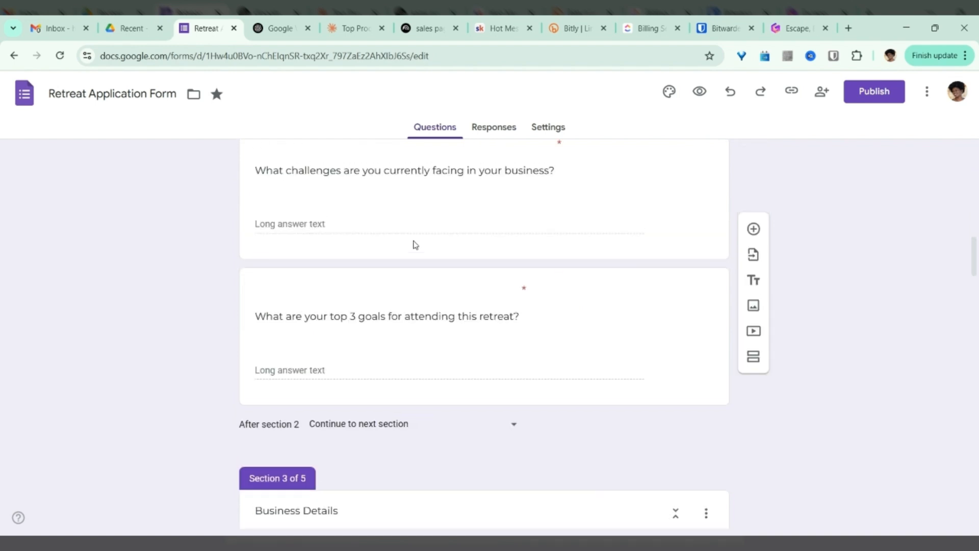
scroll(586, 229, "up", 15)
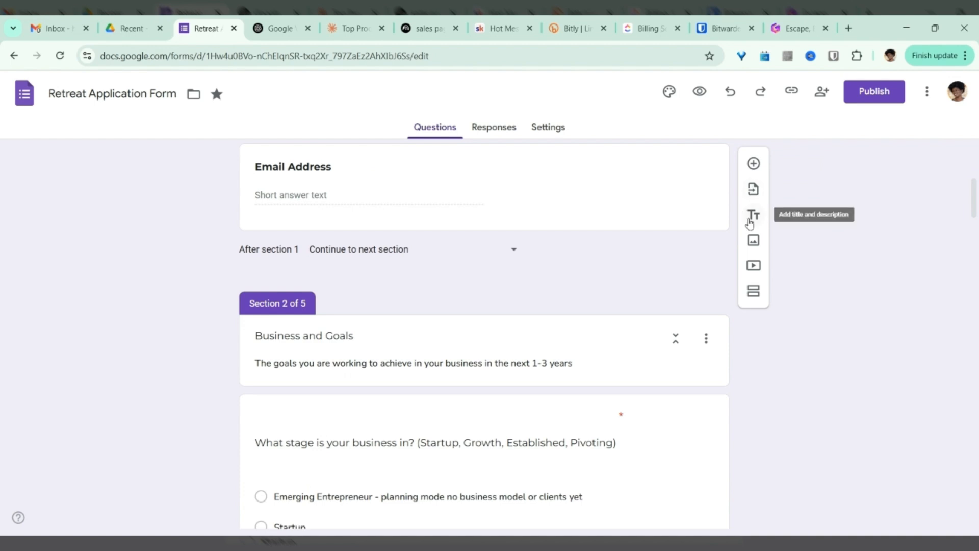
scroll(761, 226, "up", 4)
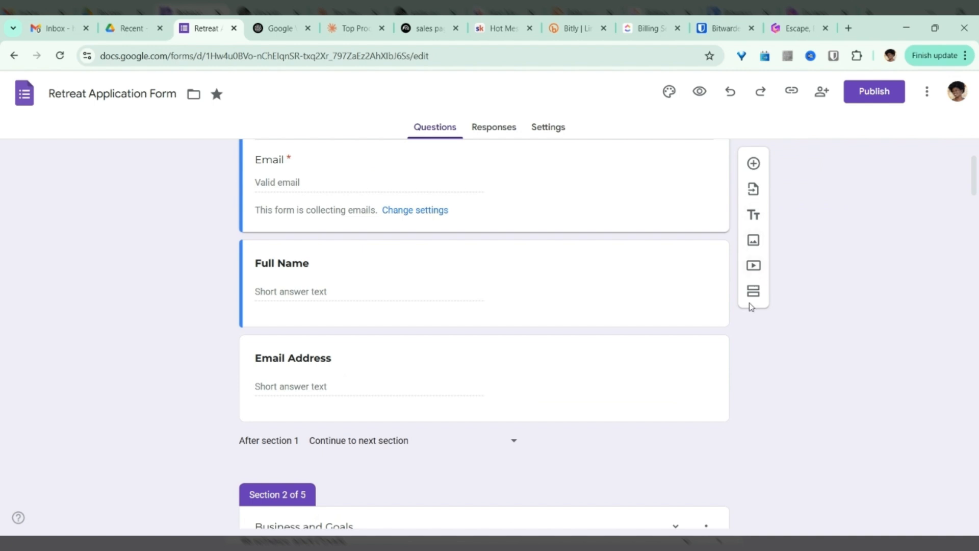
scroll(754, 305, "up", 3)
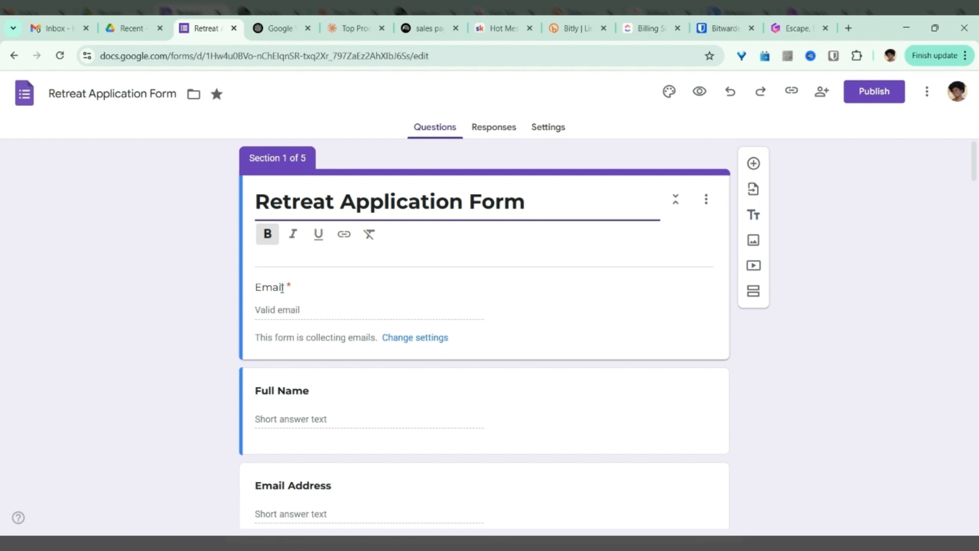
Delete the redundant Email Address question from section 1 of the form.
scroll(284, 303, "down", 1)
scroll(282, 302, "down", 2)
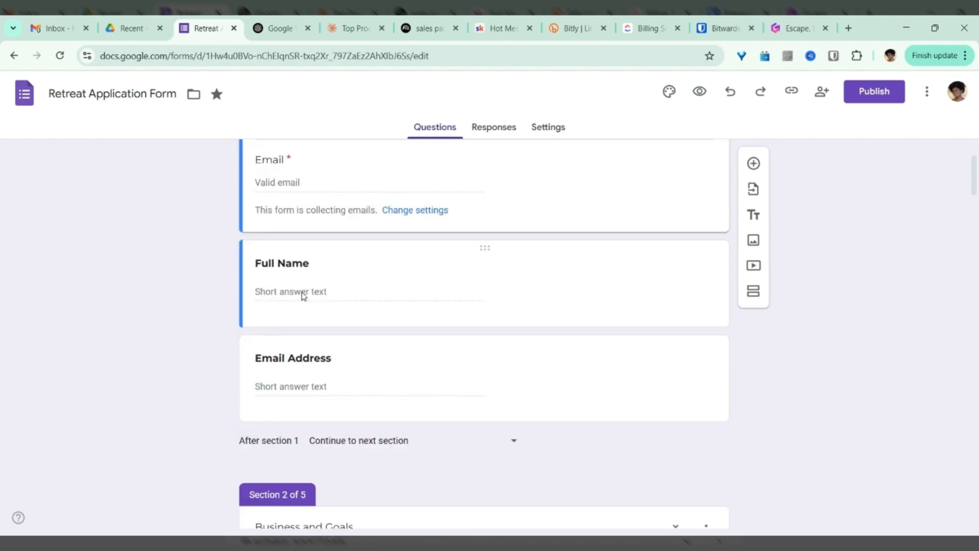
scroll(296, 295, "up", 2)
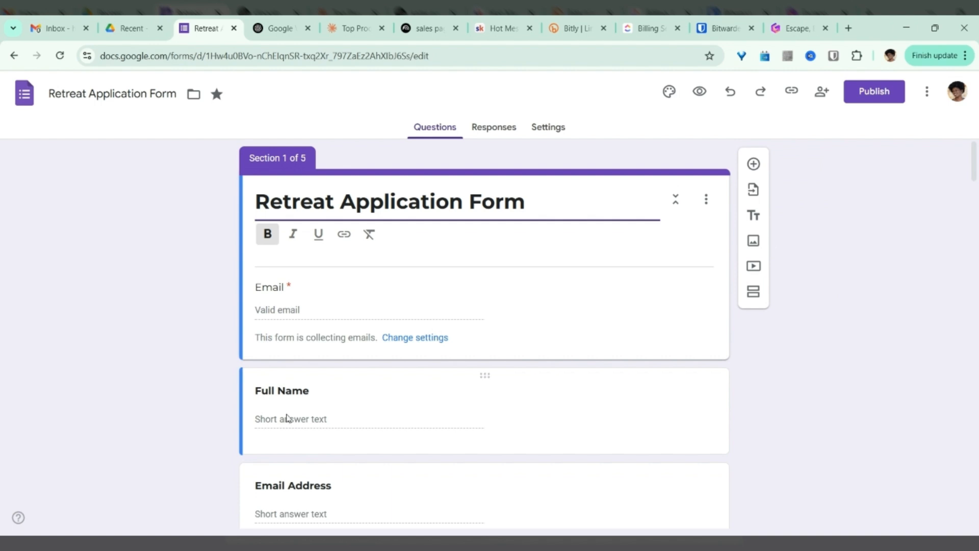
scroll(283, 357, "down", 3)
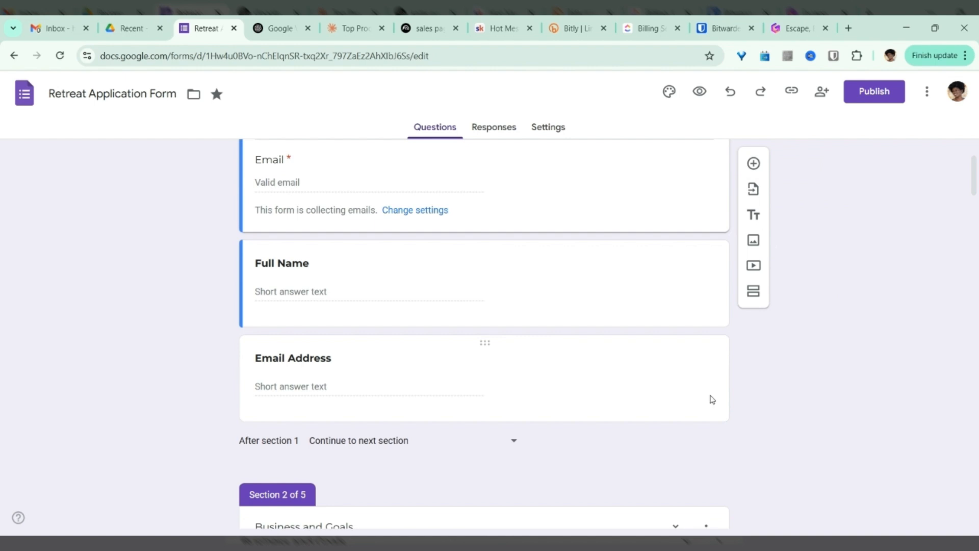
left_click(709, 362)
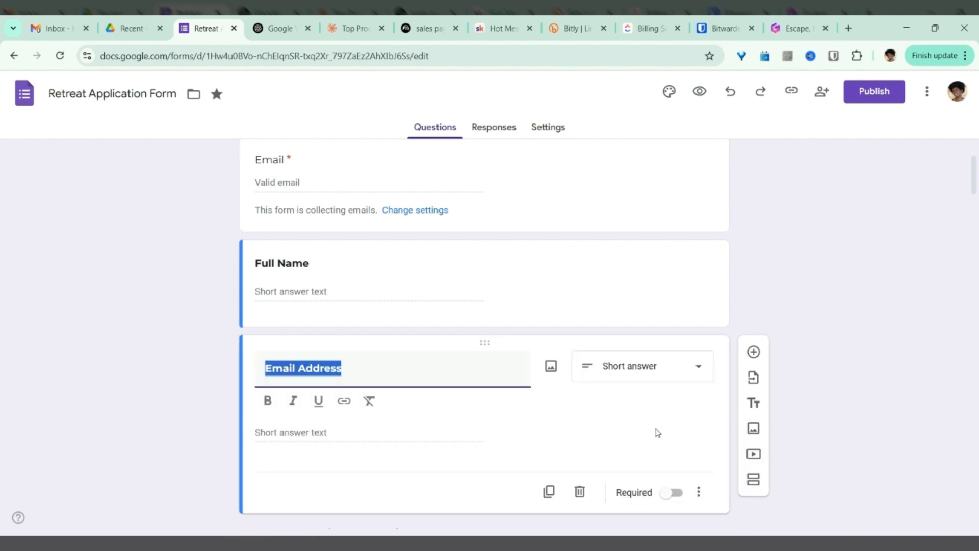
scroll(683, 458, "down", 1)
scroll(694, 474, "down", 2)
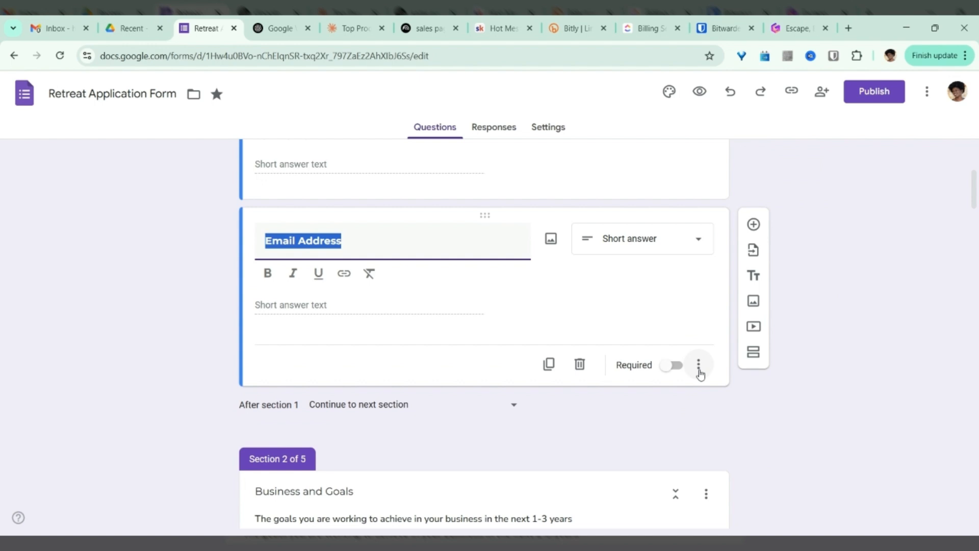
left_click(581, 366)
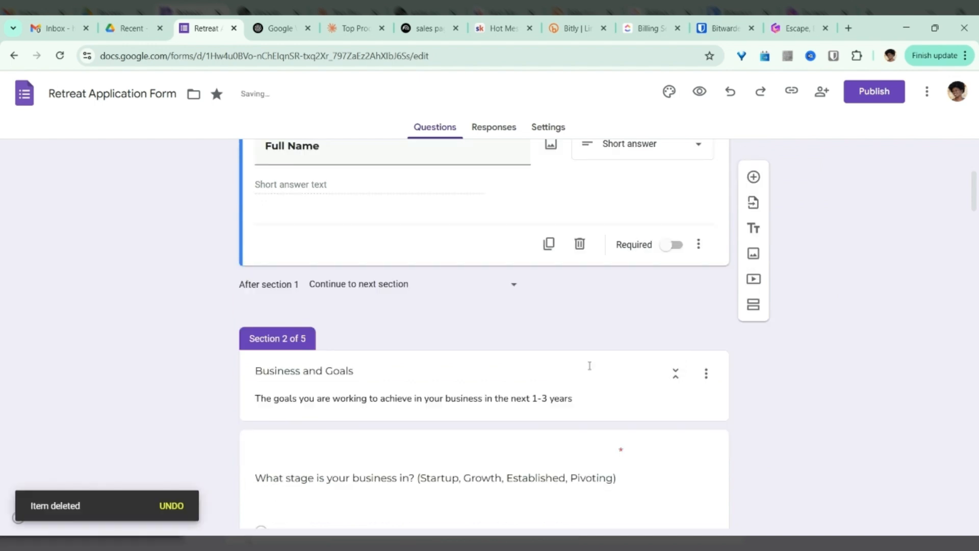
Make the Full Name question in section 1 required.
scroll(370, 294, "up", 5)
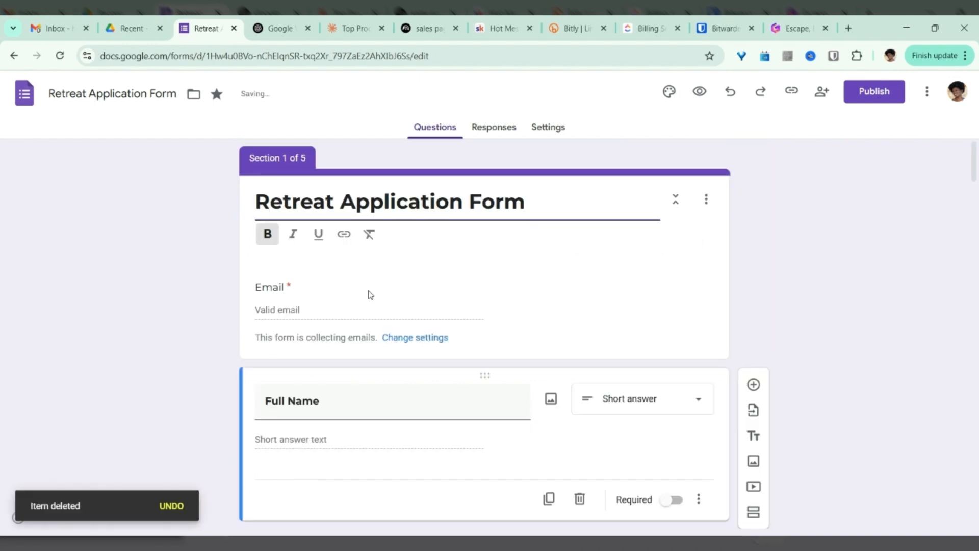
scroll(519, 300, "down", 3)
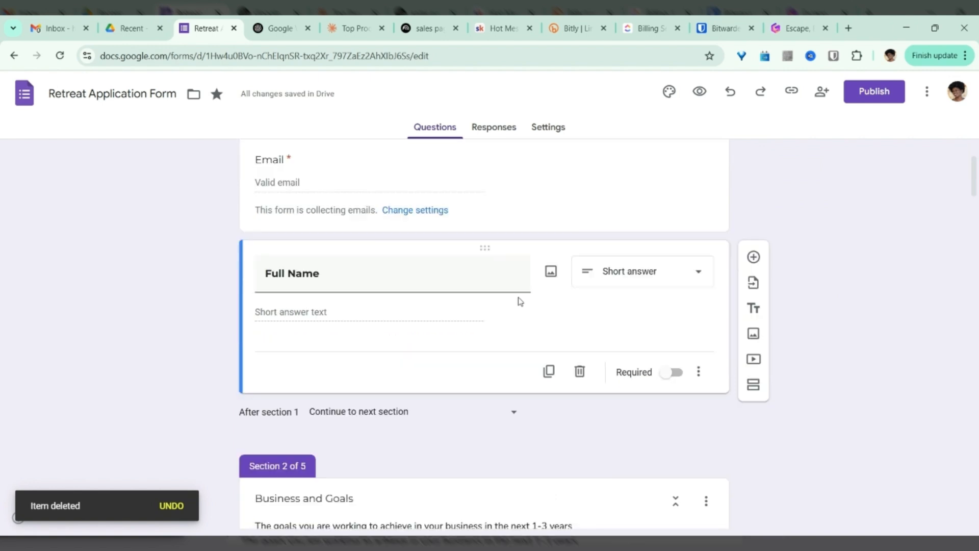
scroll(520, 301, "down", 3)
scroll(484, 372, "up", 4)
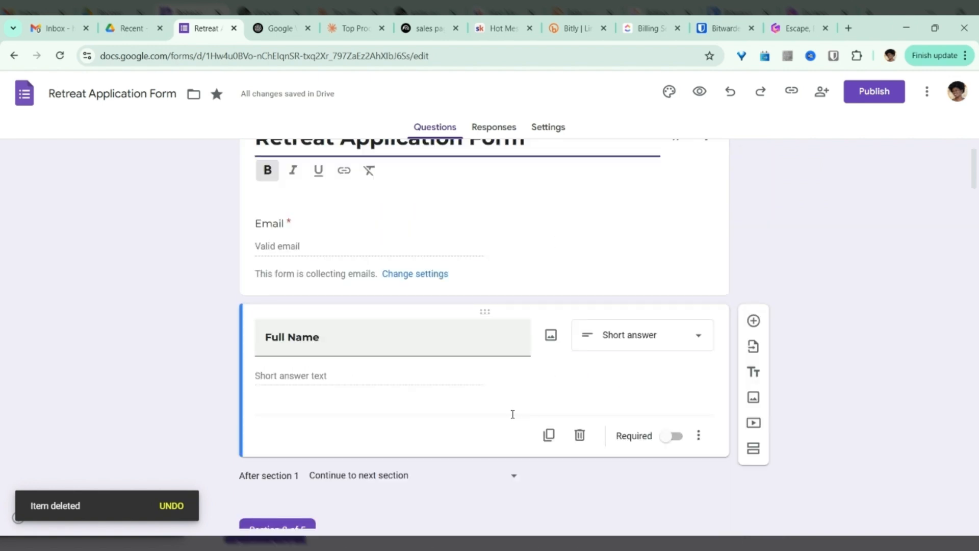
left_click(670, 438)
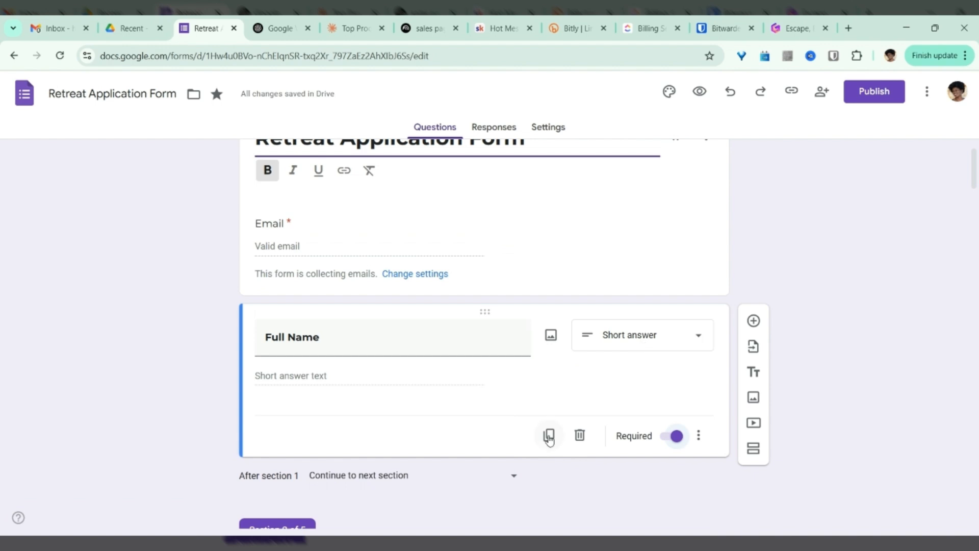
Examine the Business and Goals section, including its title, description and questions.
scroll(530, 428, "down", 3)
scroll(514, 418, "down", 1)
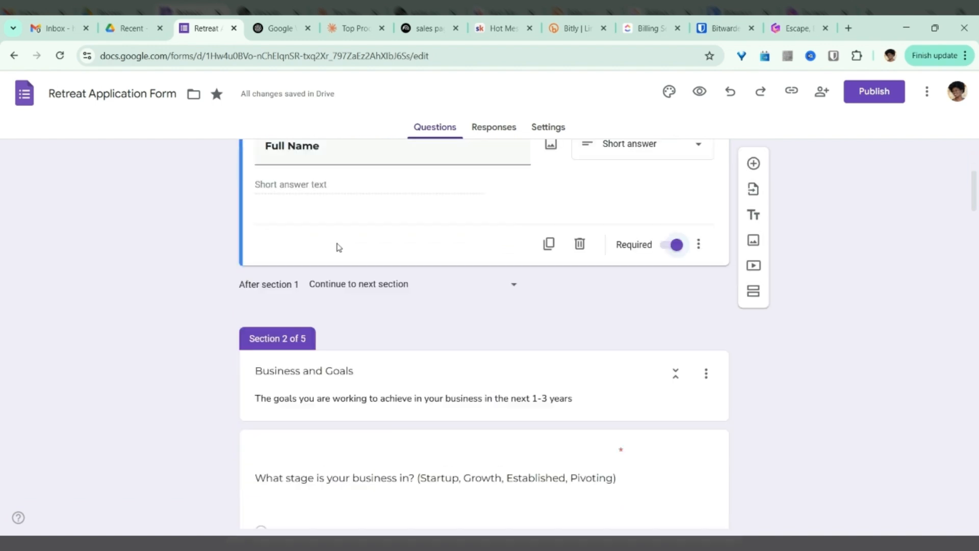
scroll(393, 307, "up", 2)
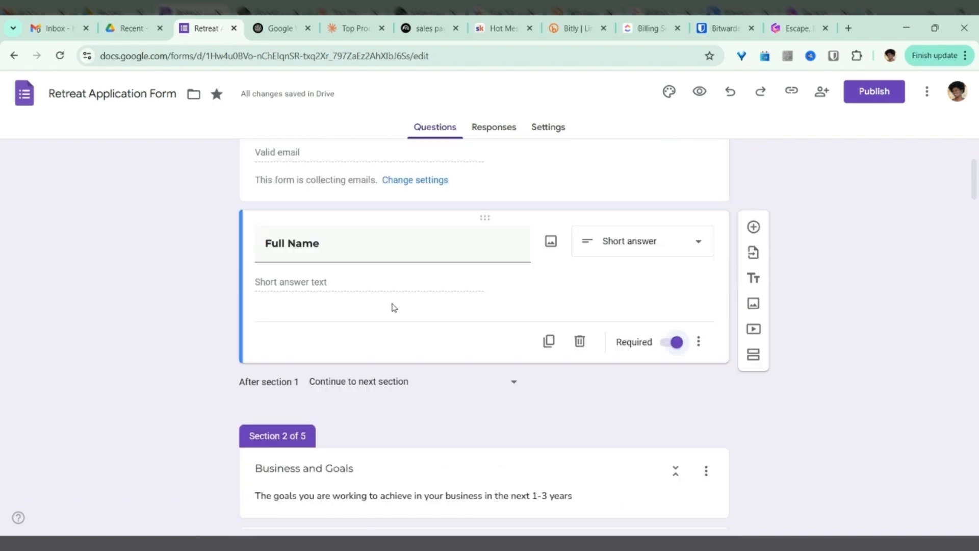
scroll(382, 331, "down", 3)
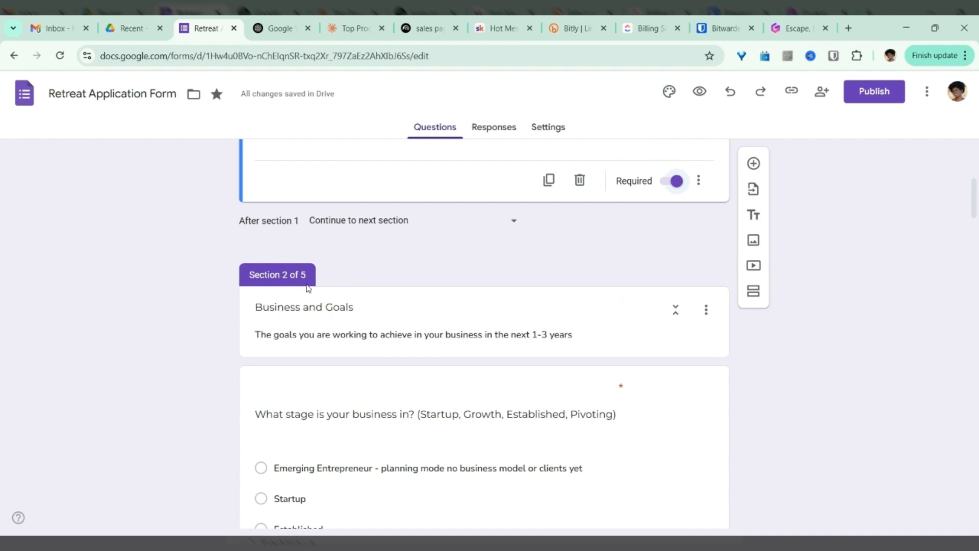
left_click(718, 315)
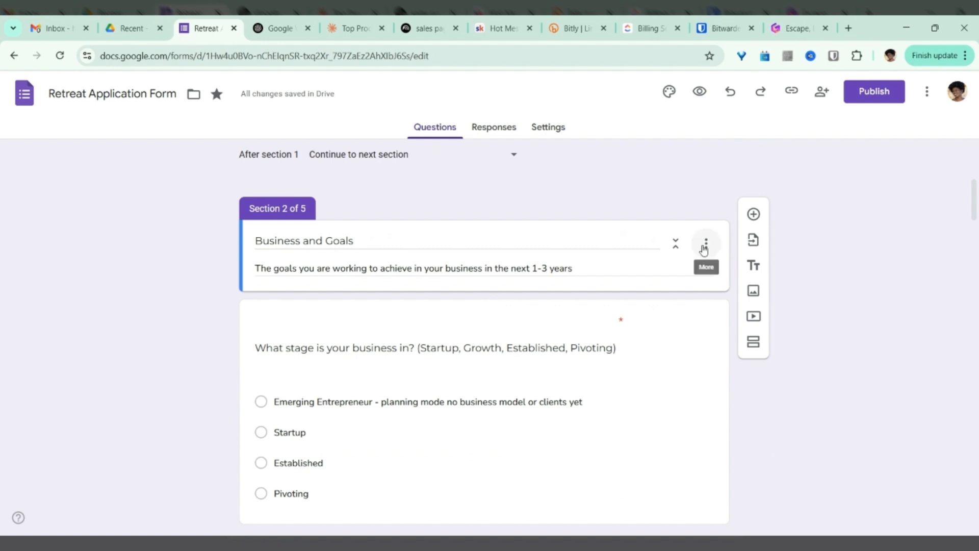
left_click(604, 257)
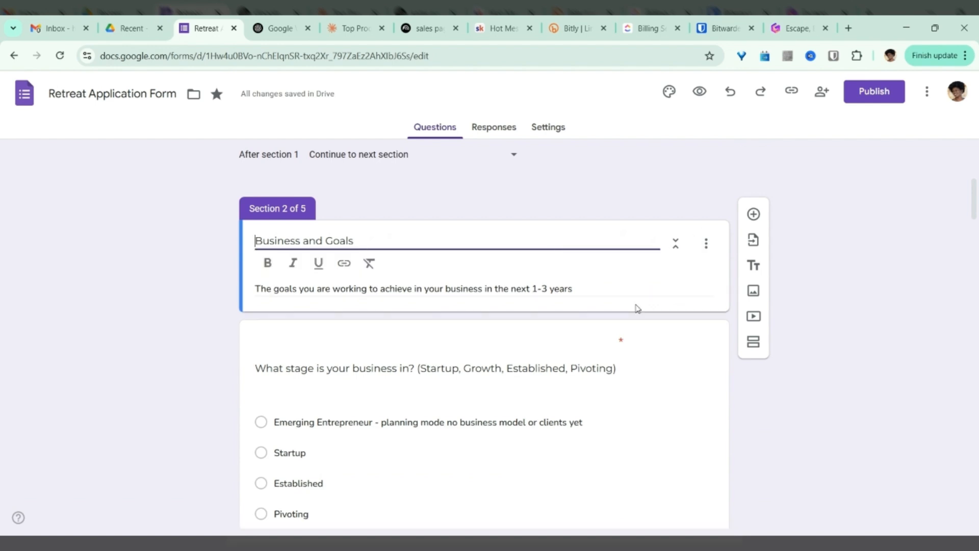
scroll(368, 306, "down", 3)
scroll(368, 306, "down", 4)
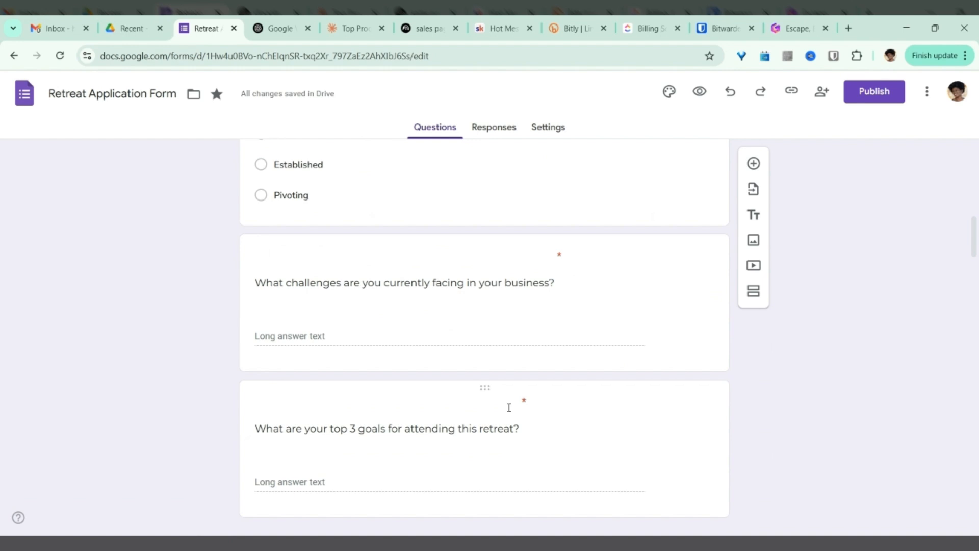
scroll(490, 407, "down", 1)
scroll(475, 406, "up", 5)
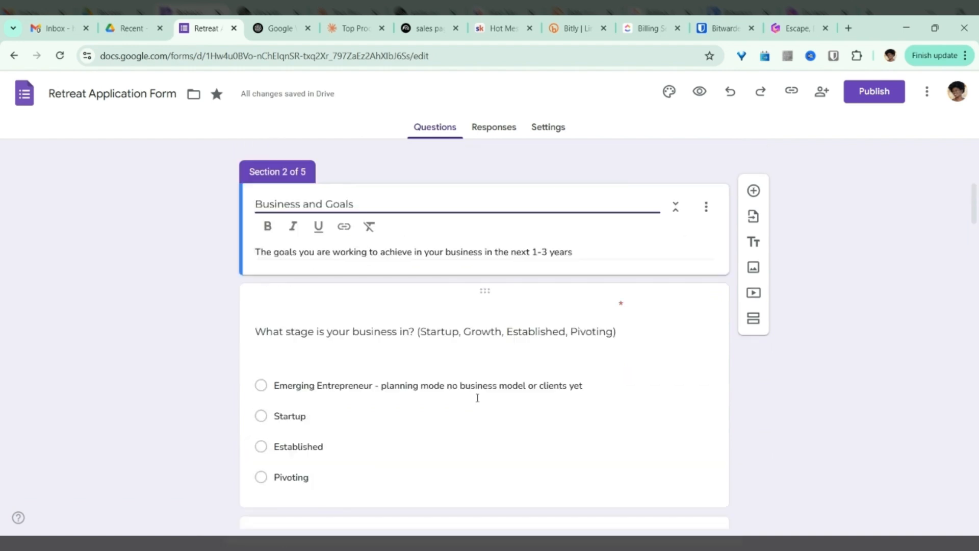
Review how section 1 continues to section 2 and compare the contact questions with the business stage question.
scroll(477, 397, "up", 3)
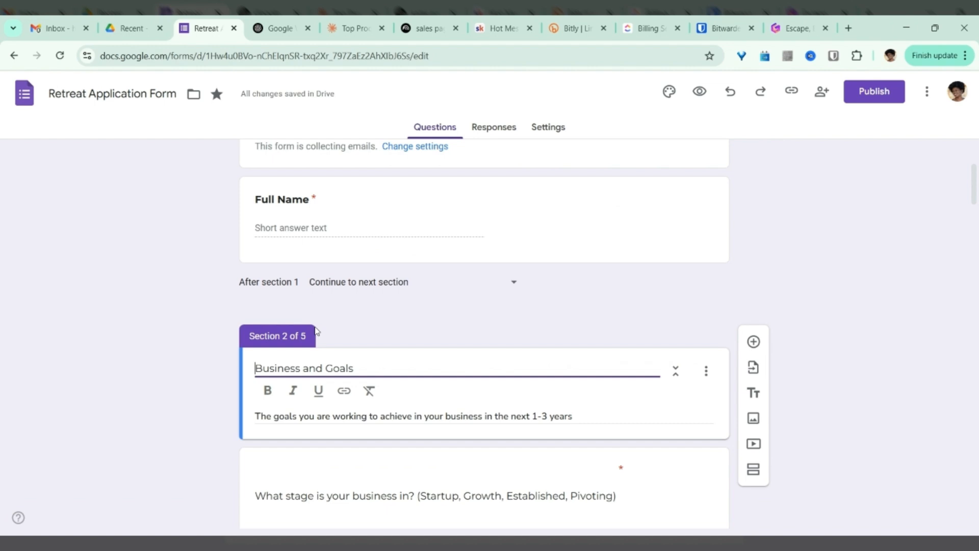
scroll(352, 349, "up", 1)
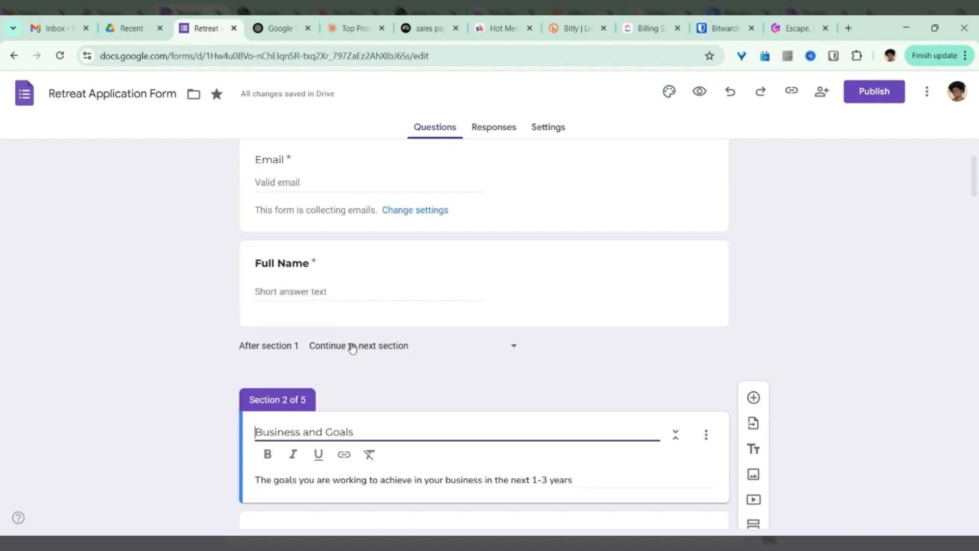
scroll(352, 348, "down", 3)
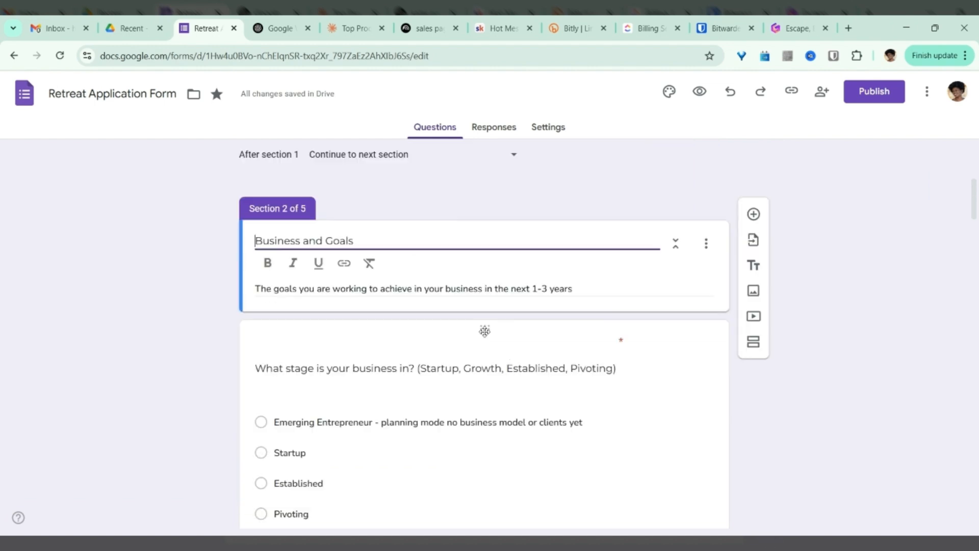
left_click_drag(484, 331, 479, 433)
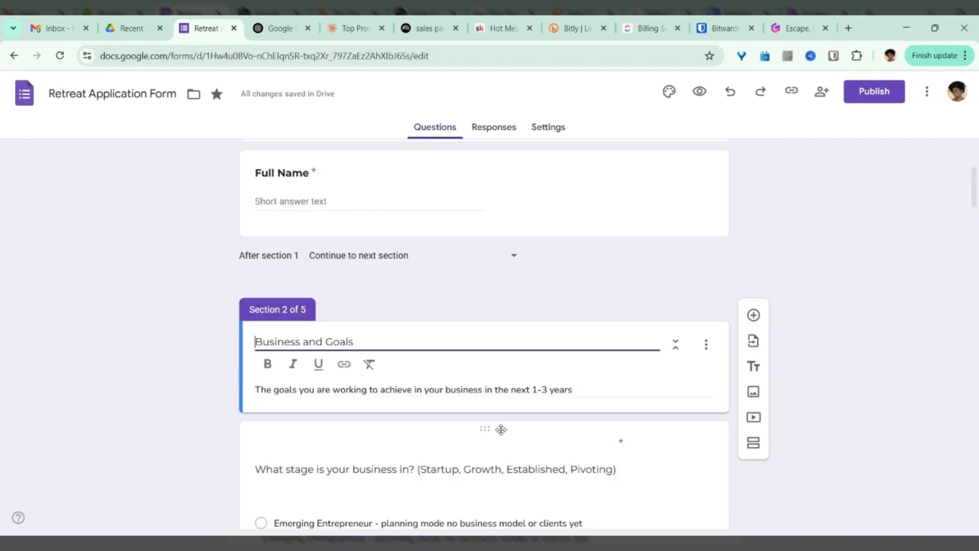
scroll(275, 170, "down", 3)
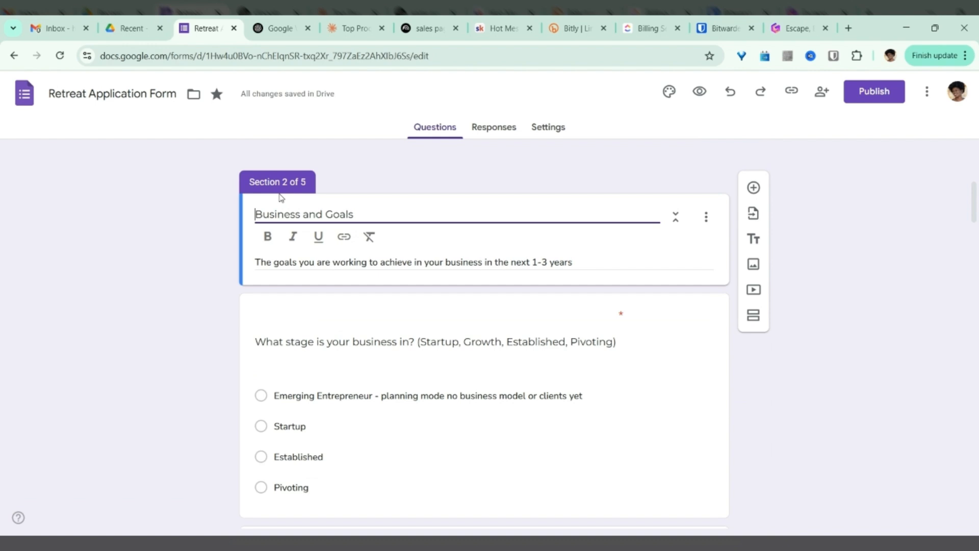
scroll(358, 215, "up", 1)
scroll(359, 215, "up", 5)
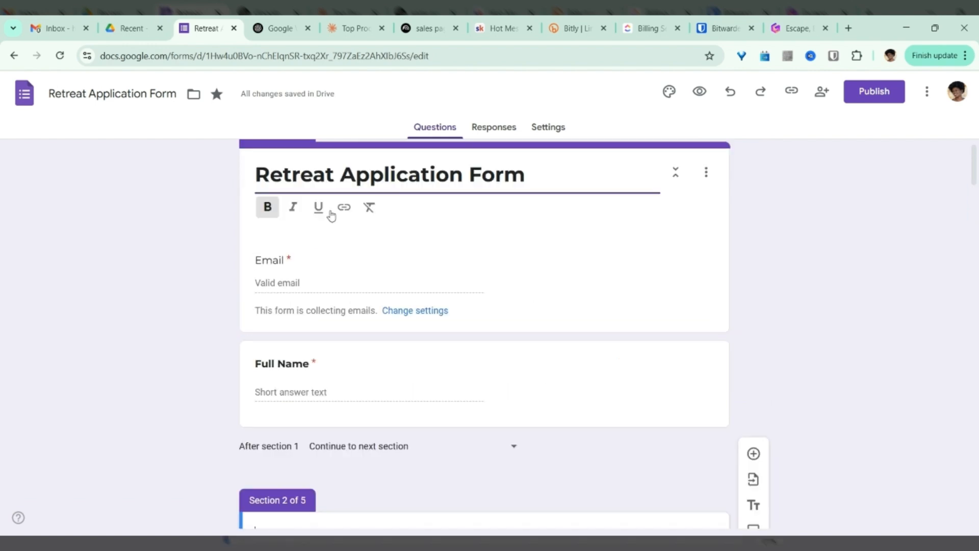
scroll(331, 216, "up", 1)
scroll(356, 256, "down", 10)
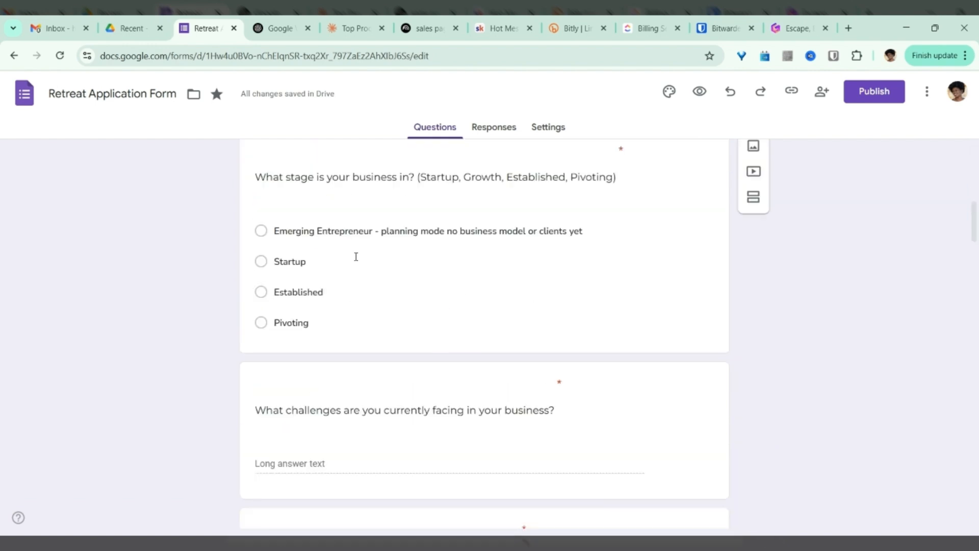
scroll(421, 289, "up", 1)
scroll(665, 306, "up", 4)
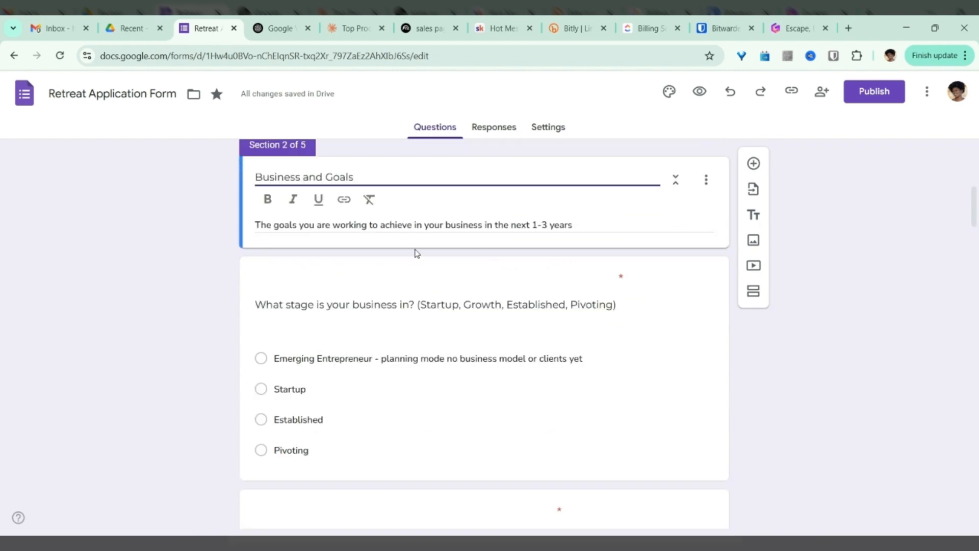
scroll(515, 198, "down", 1)
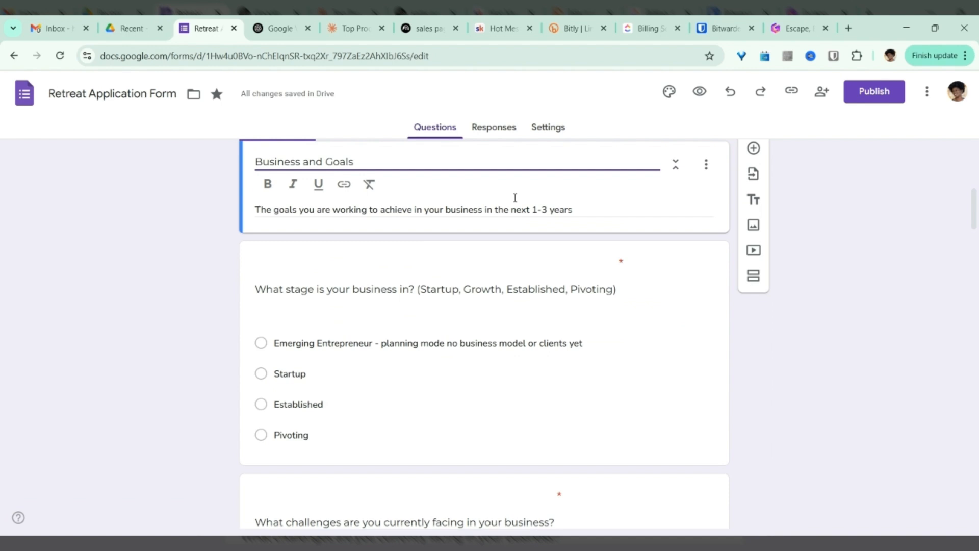
Examine the business stage, challenges and top goals questions in section 2 and the navigation choices offered after that section.
scroll(515, 198, "up", 1)
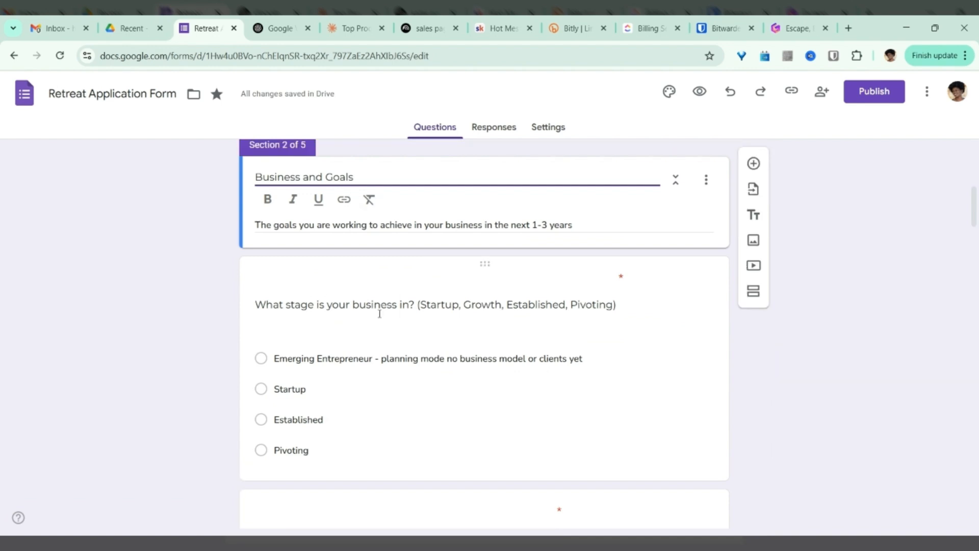
scroll(379, 314, "down", 1)
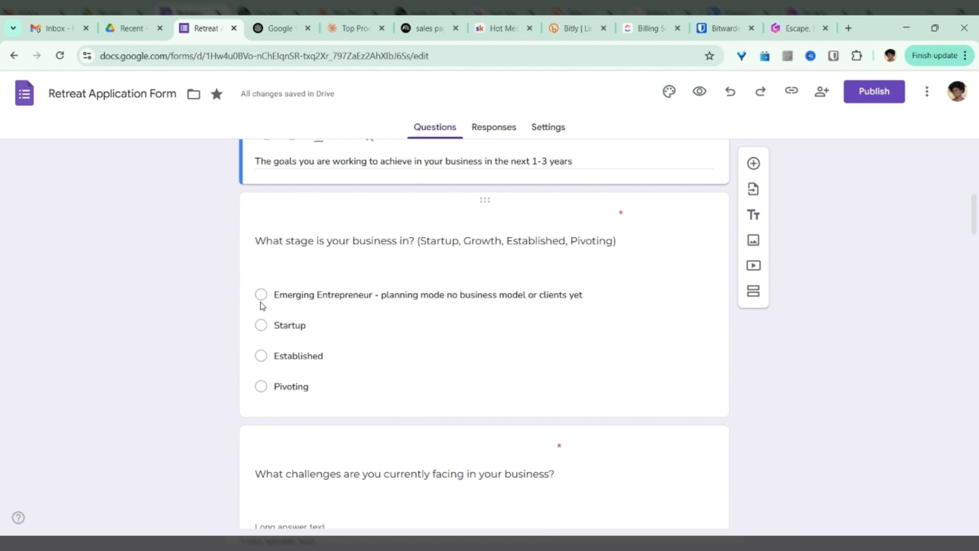
scroll(634, 287, "down", 1)
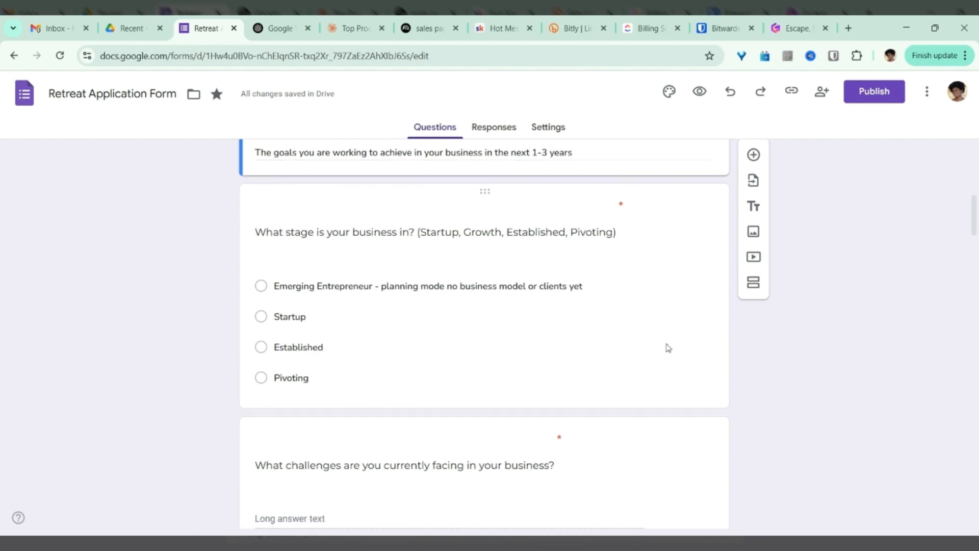
scroll(419, 277, "down", 4)
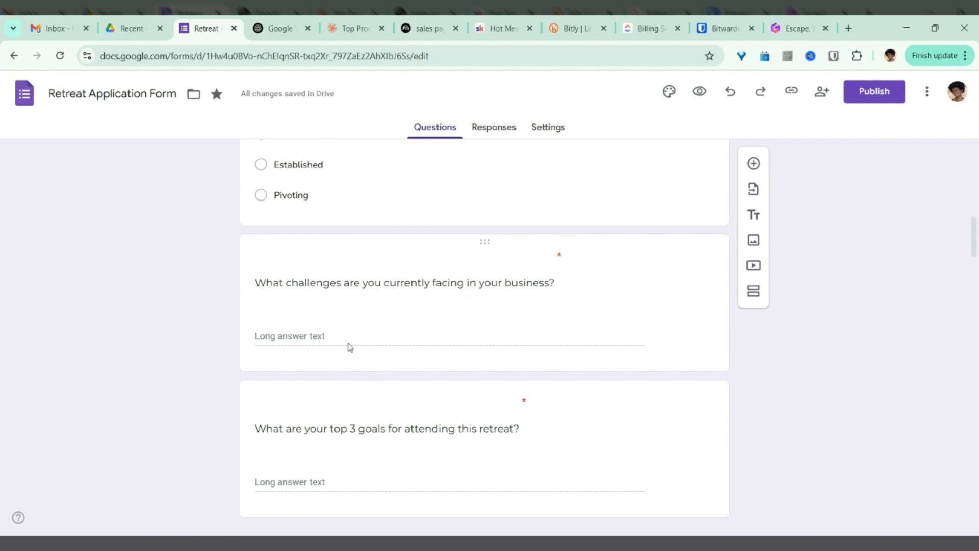
scroll(312, 315, "down", 3)
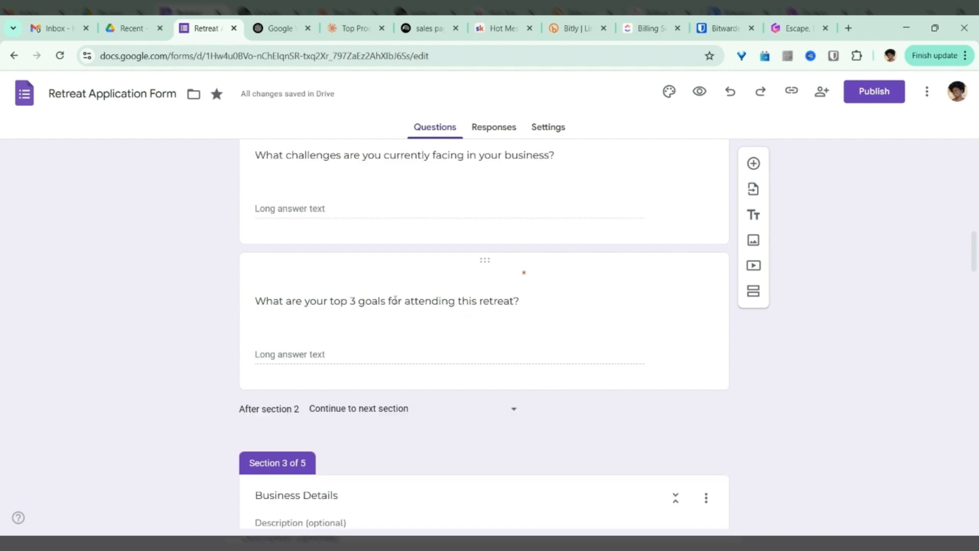
scroll(499, 273, "down", 4)
scroll(299, 217, "up", 1)
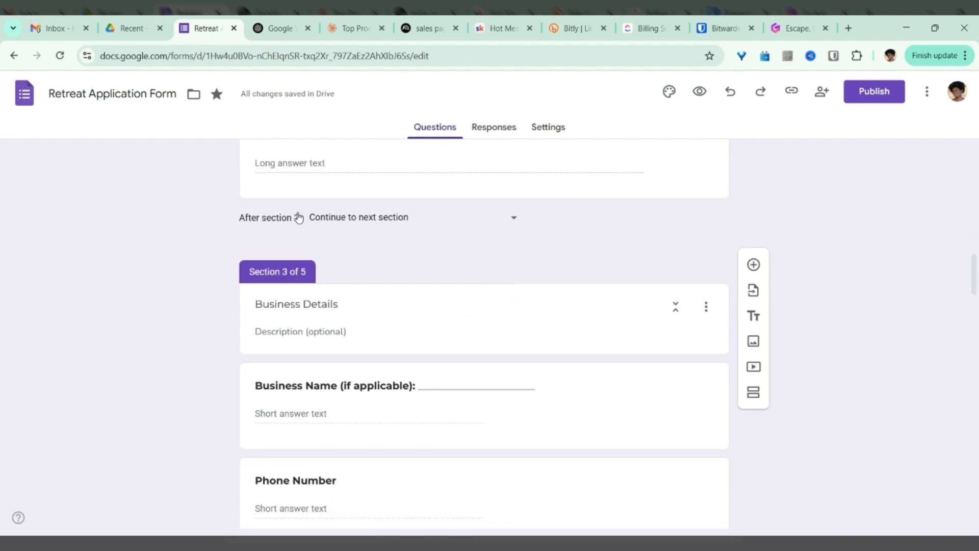
left_click(511, 219)
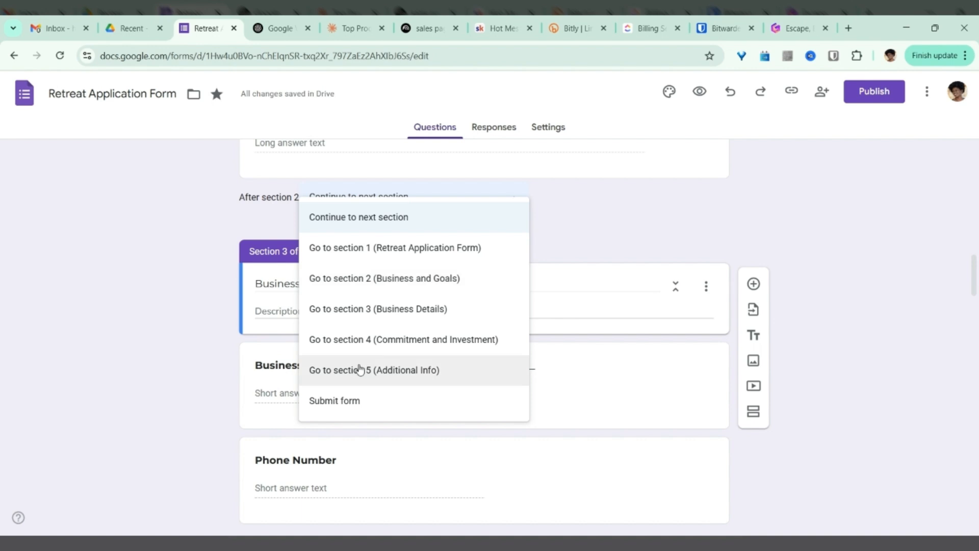
left_click(858, 224)
scroll(701, 247, "down", 1)
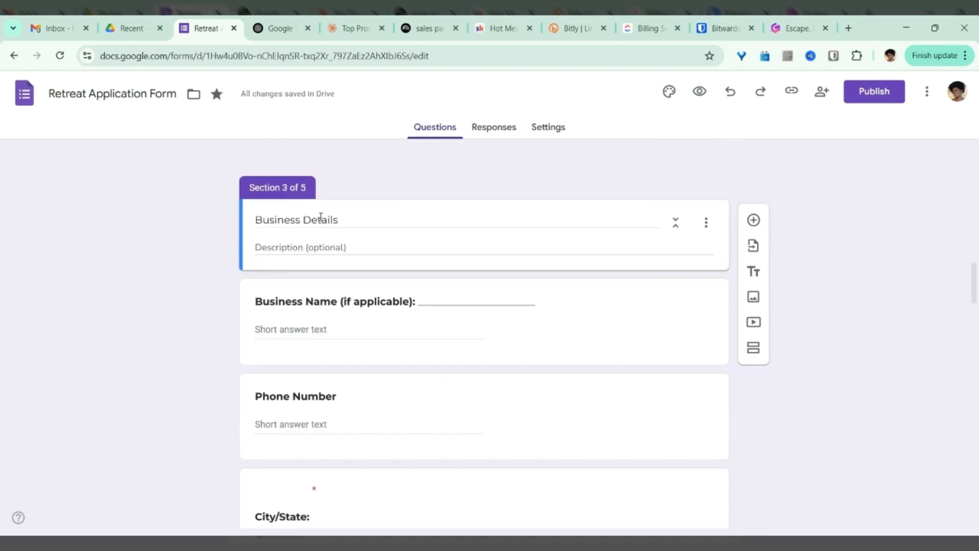
Review the Business Details questions in section 3, from Business Name through Type of business model.
scroll(357, 254, "down", 2)
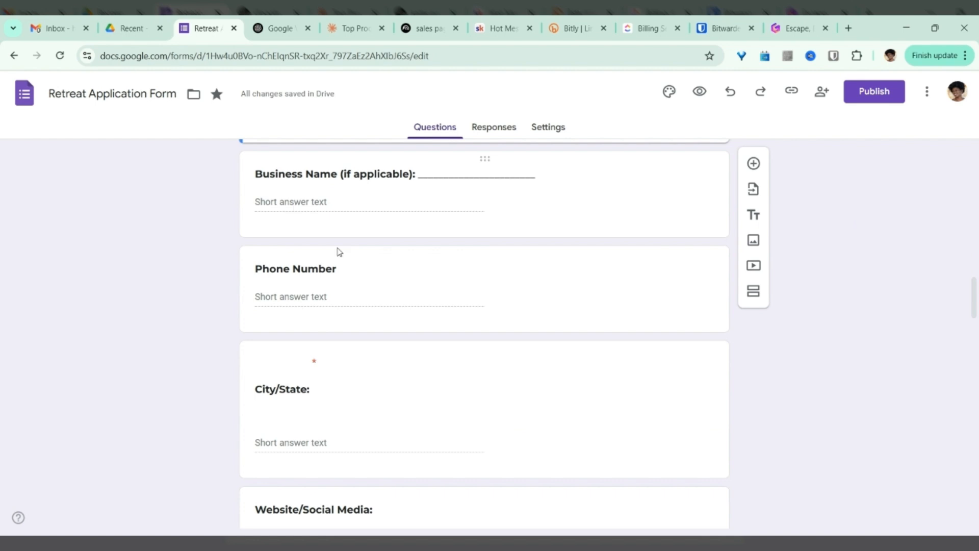
scroll(361, 278, "down", 1)
scroll(348, 259, "up", 2)
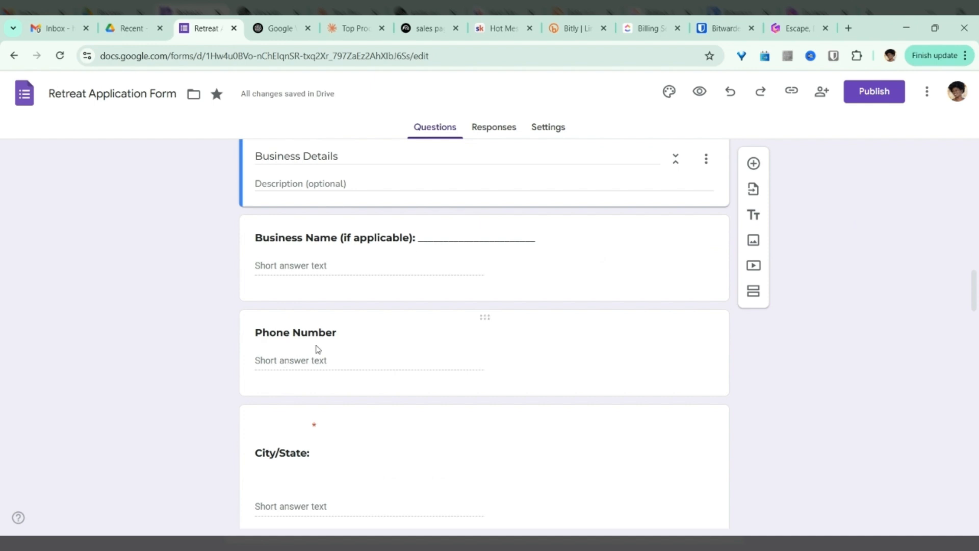
scroll(354, 338, "down", 5)
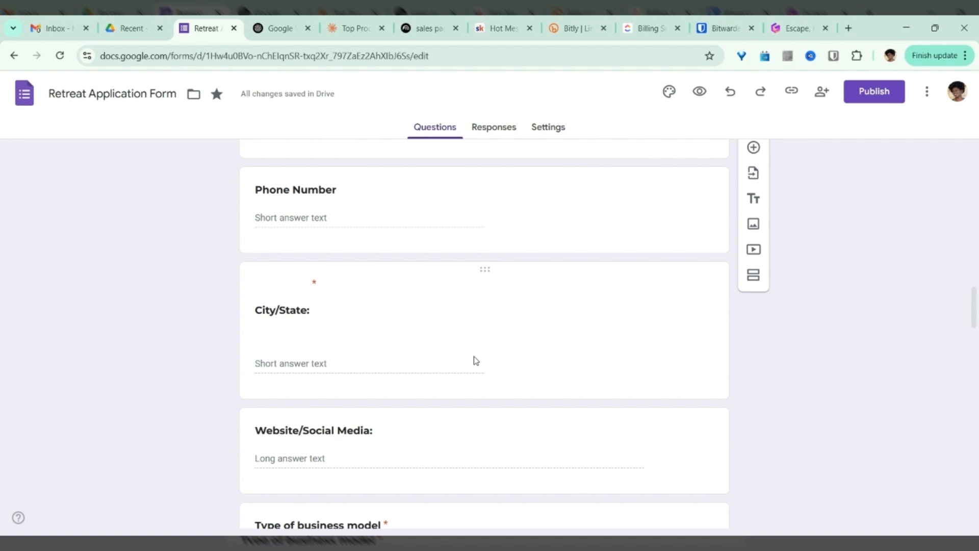
scroll(274, 277, "down", 1)
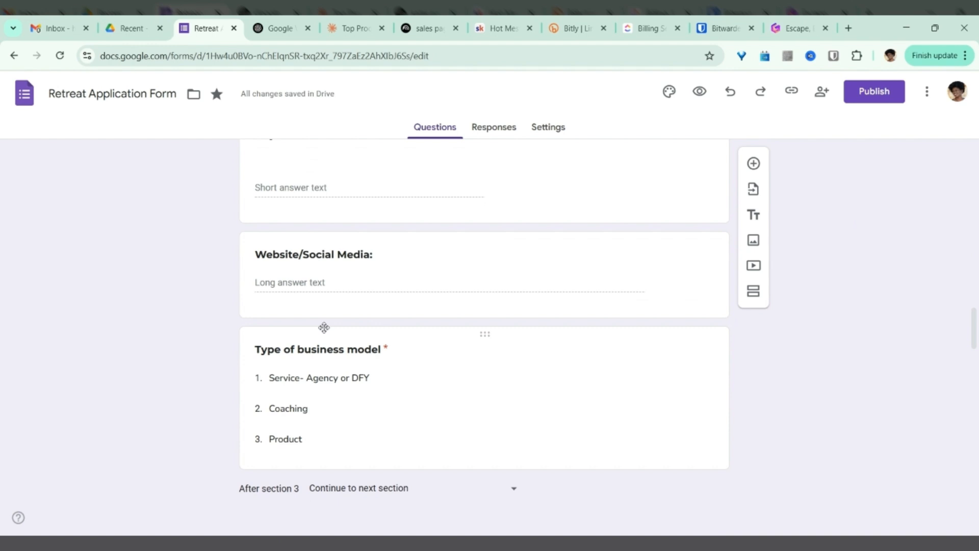
scroll(352, 366, "down", 3)
scroll(340, 233, "down", 1)
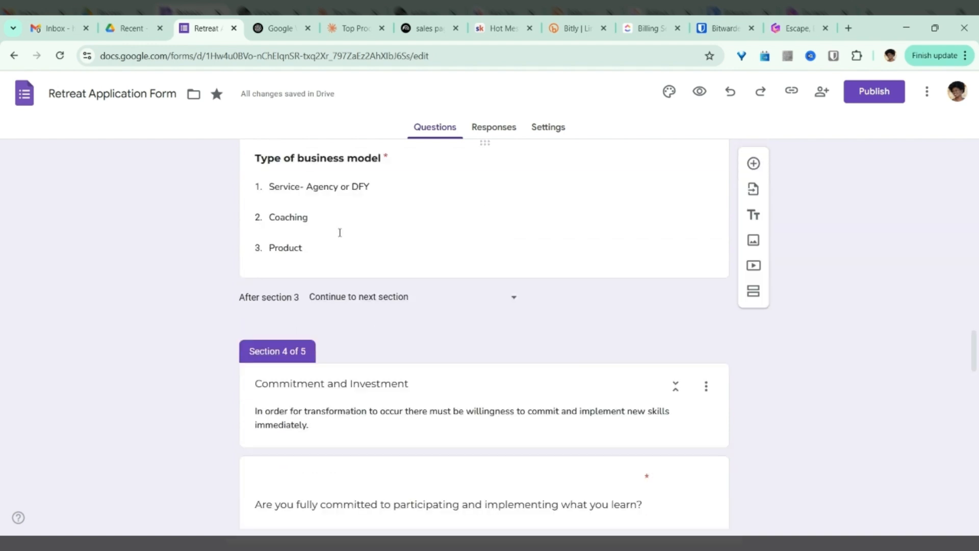
Review the Commitment and Investment and Additional Info sections through to the closing note about the info session invite.
scroll(340, 233, "down", 1)
scroll(340, 325, "down", 2)
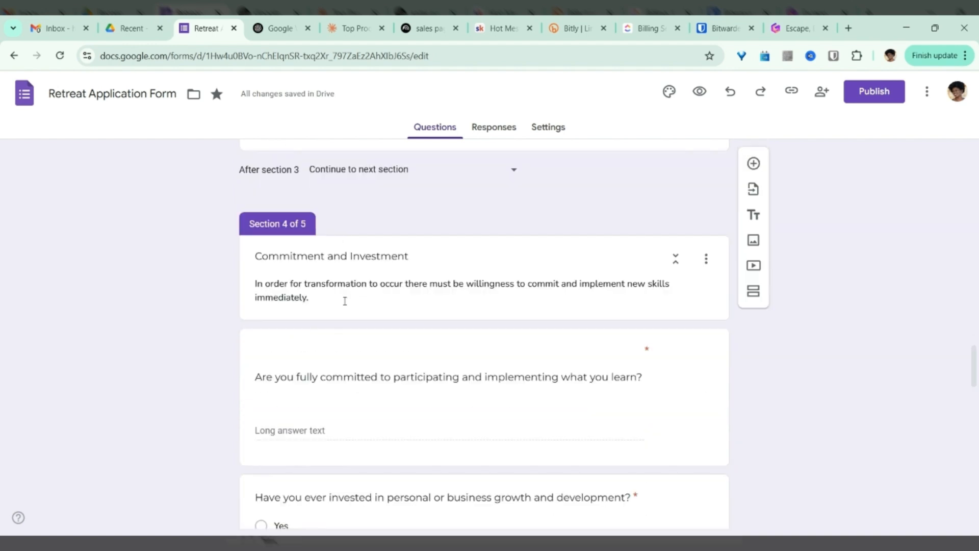
scroll(344, 300, "down", 5)
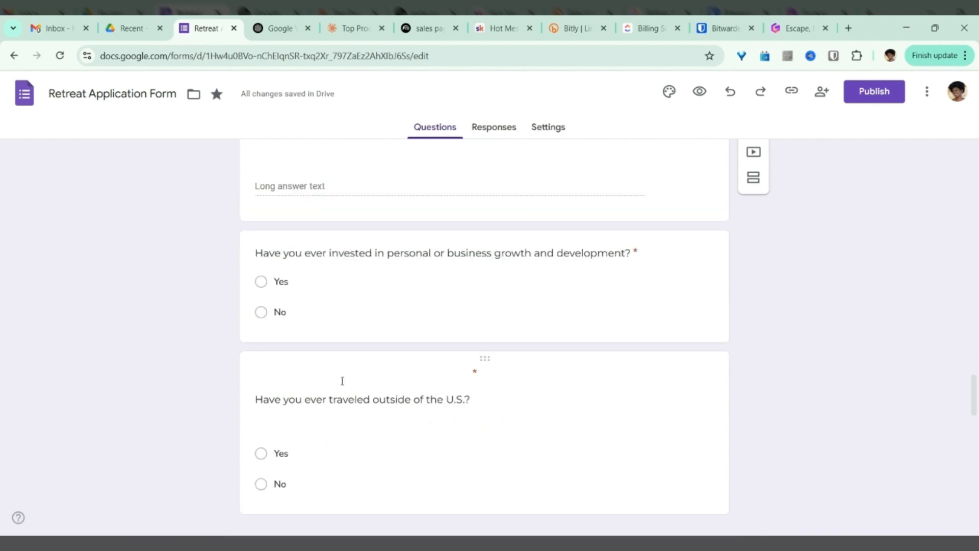
scroll(530, 415, "down", 2)
scroll(530, 415, "down", 6)
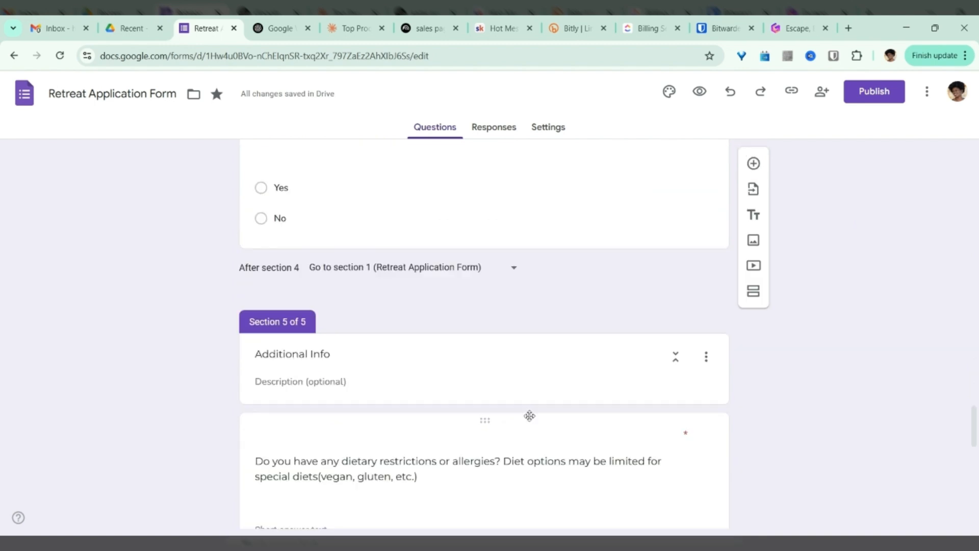
scroll(530, 398, "down", 4)
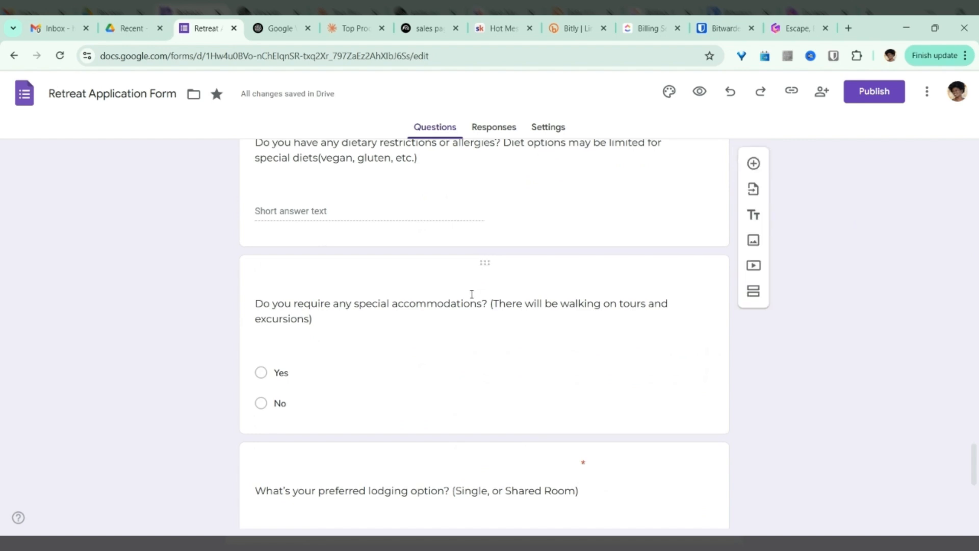
scroll(471, 294, "down", 5)
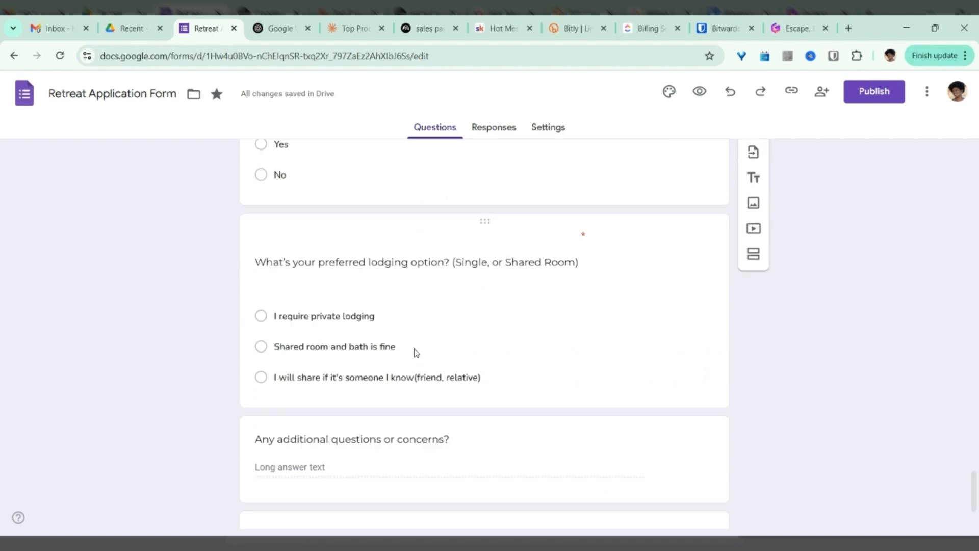
scroll(439, 367, "down", 2)
scroll(729, 248, "down", 1)
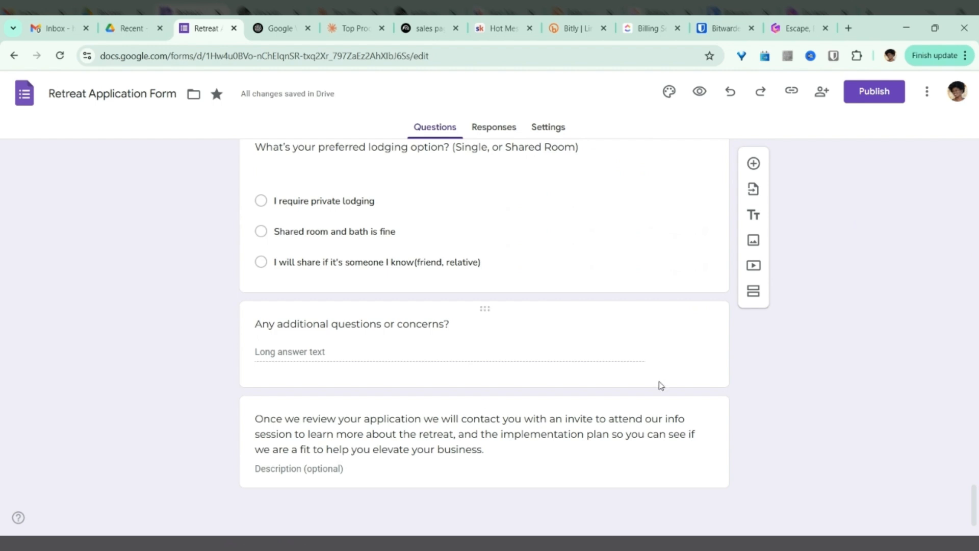
Return to section 1 and open the form's theme settings at the header image and color options.
scroll(657, 385, "up", 7)
scroll(642, 252, "up", 1)
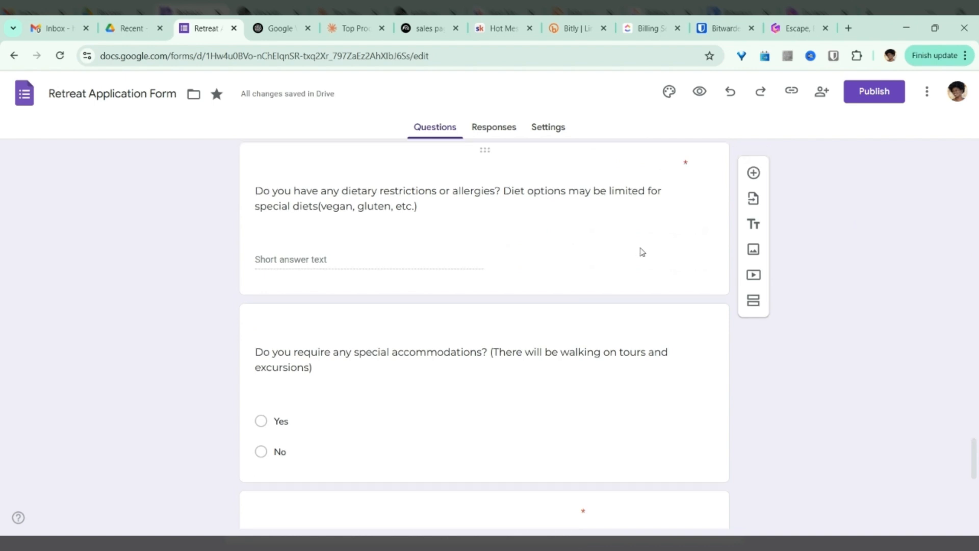
scroll(643, 251, "up", 5)
scroll(652, 242, "up", 7)
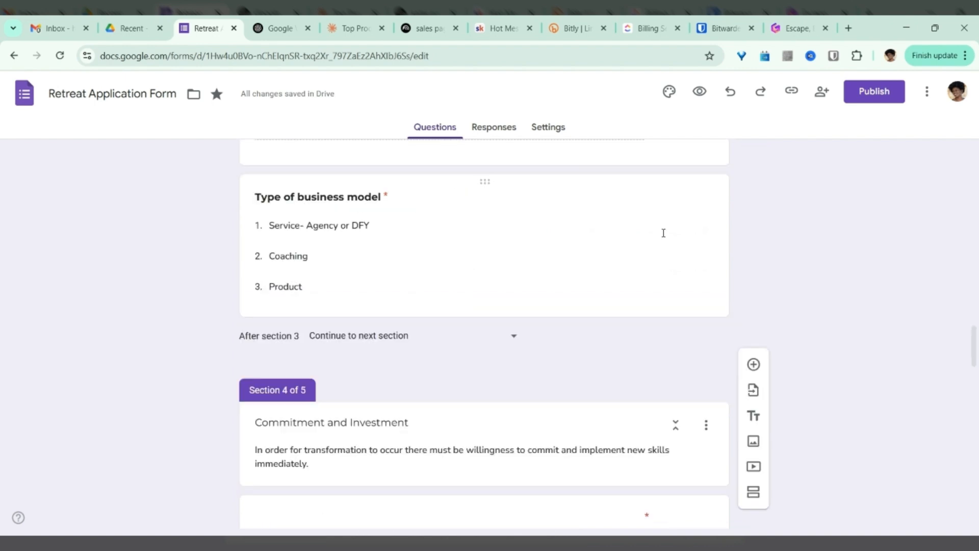
scroll(663, 233, "up", 4)
scroll(667, 230, "down", 10)
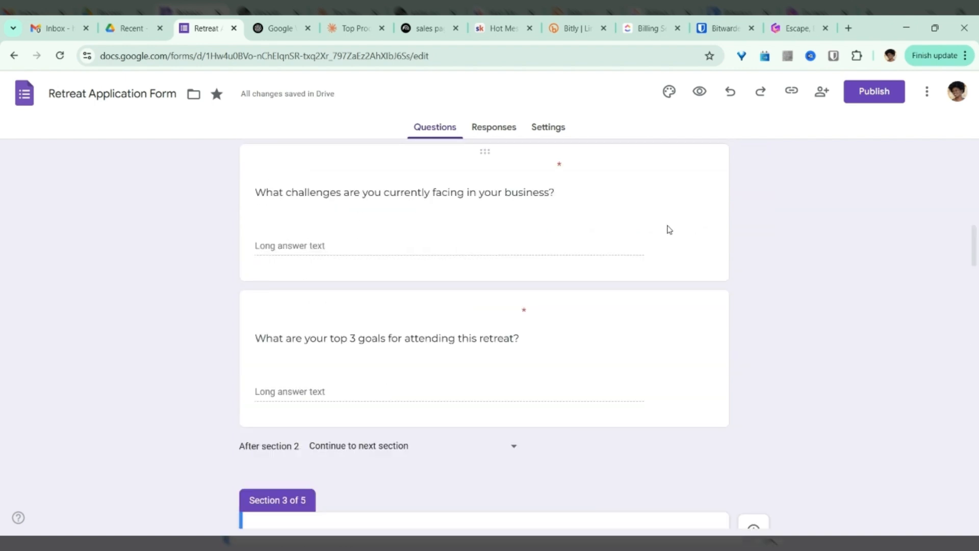
scroll(312, 339, "up", 2)
scroll(565, 317, "up", 8)
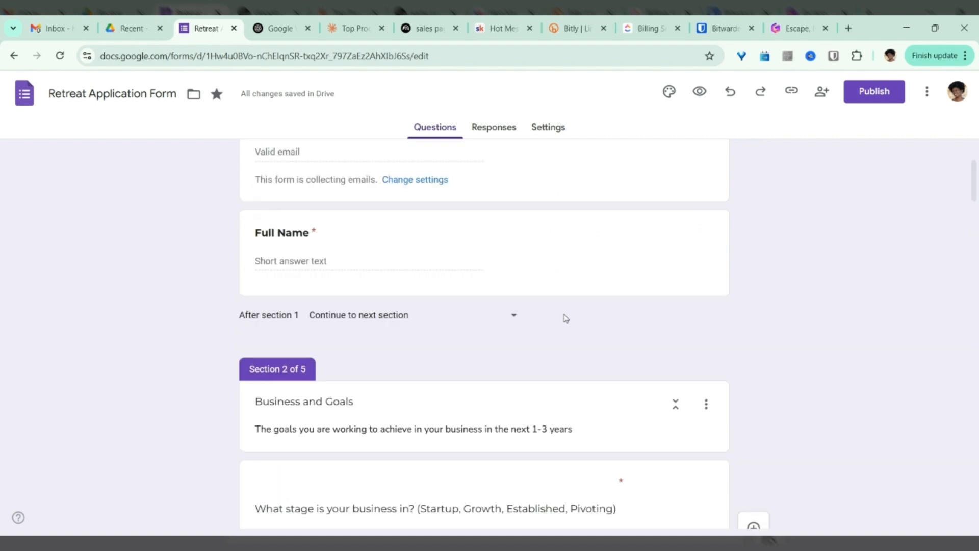
scroll(564, 318, "up", 3)
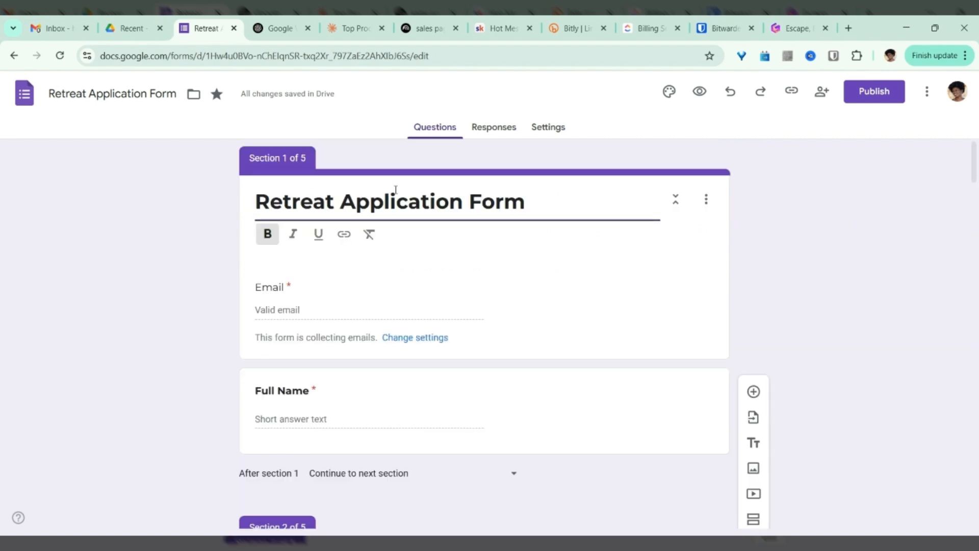
left_click(669, 91)
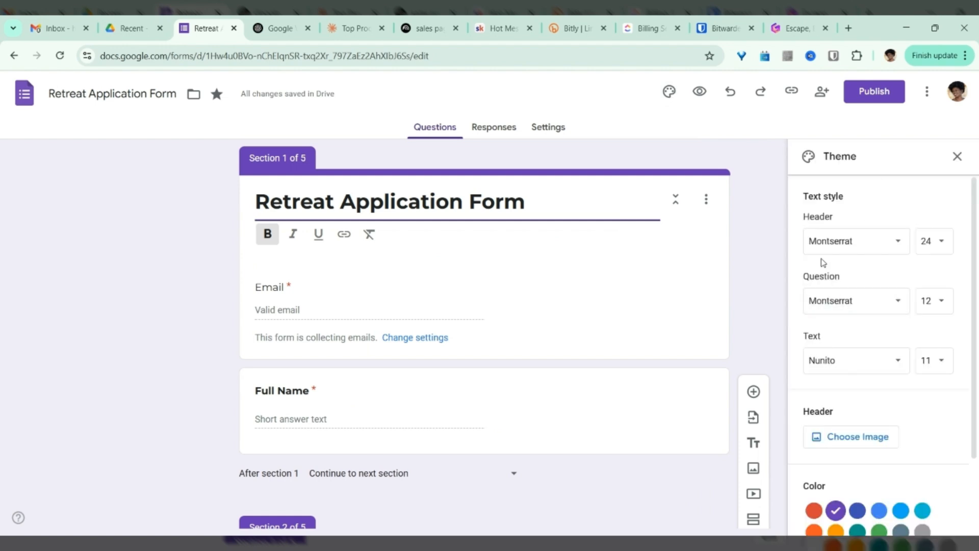
scroll(850, 325, "down", 1)
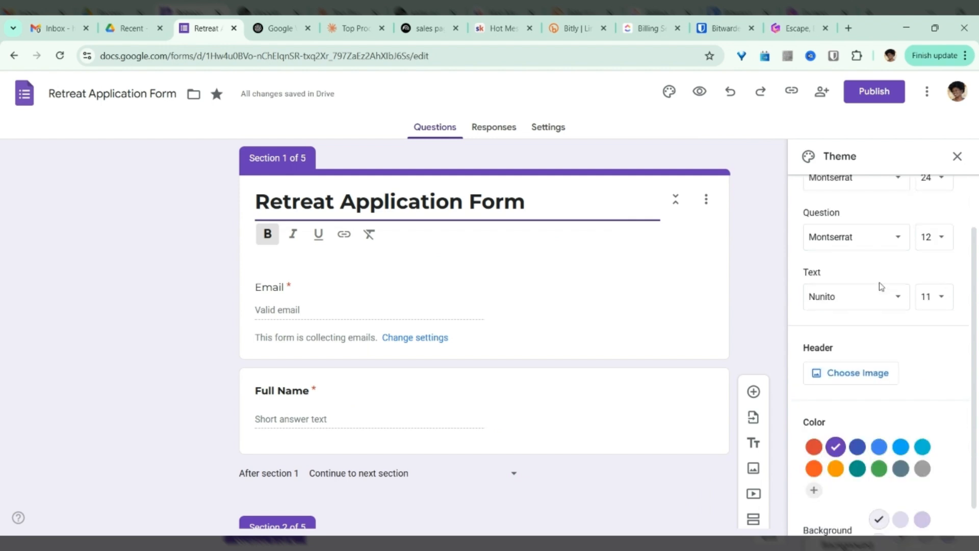
scroll(880, 286, "up", 1)
scroll(862, 363, "down", 2)
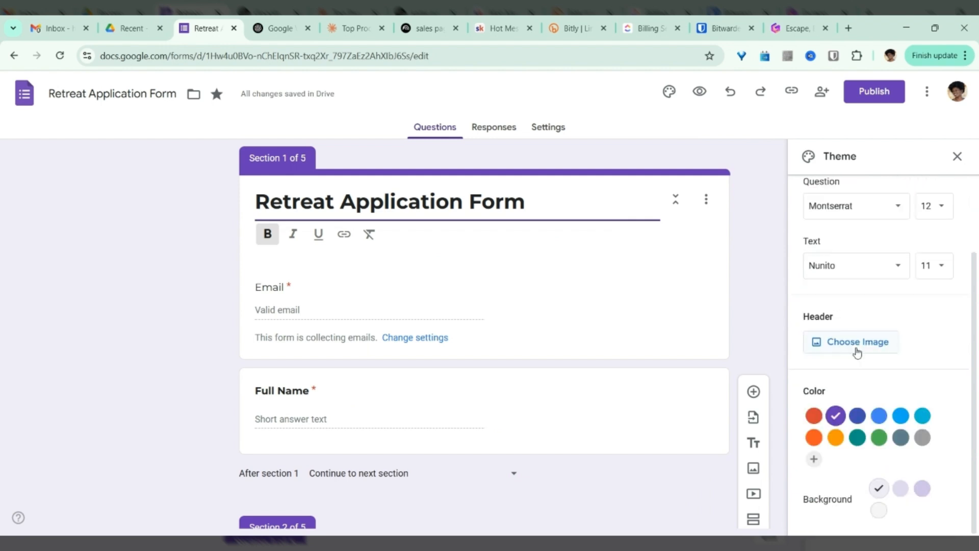
Upload the "Business Breakthru in Italy" retreat image as the form's header instead of using a stock theme picture.
left_click(857, 351)
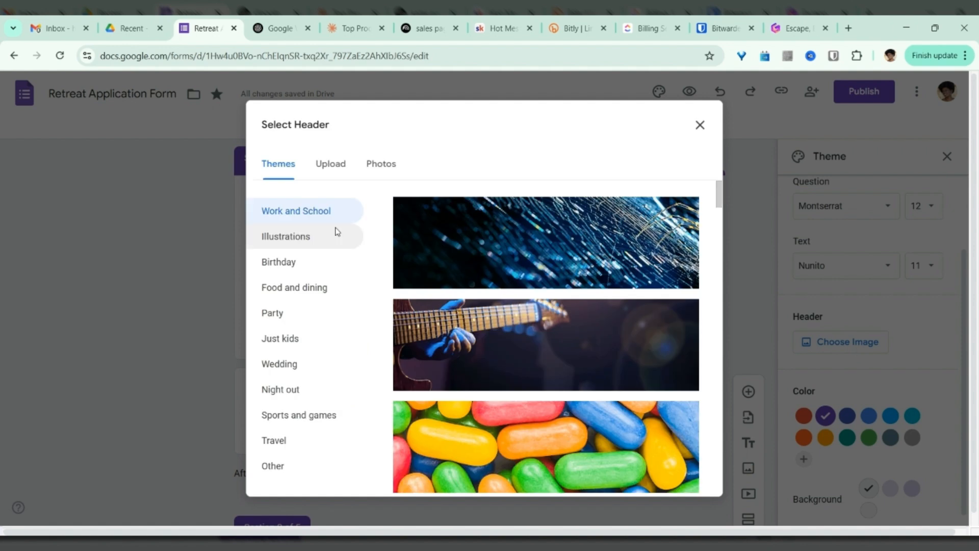
left_click(338, 168)
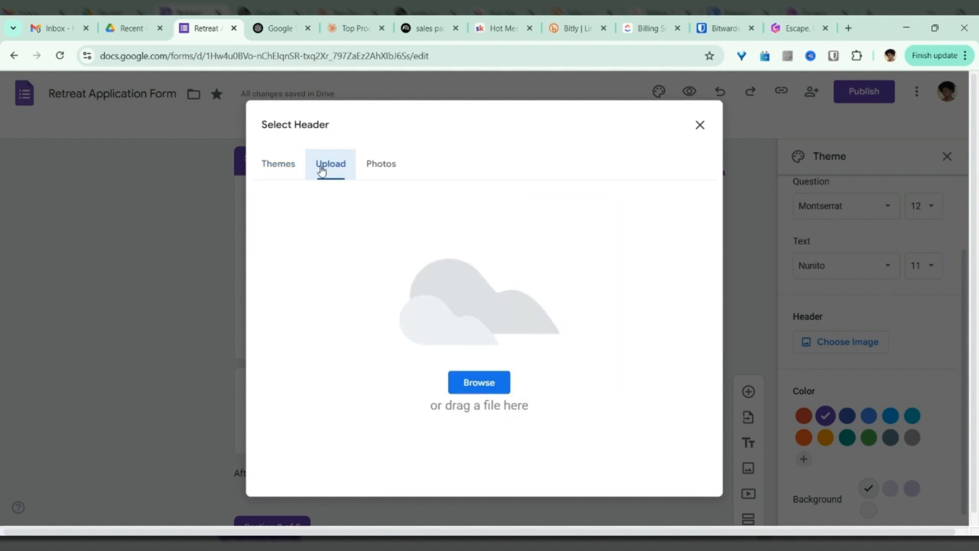
left_click(275, 172)
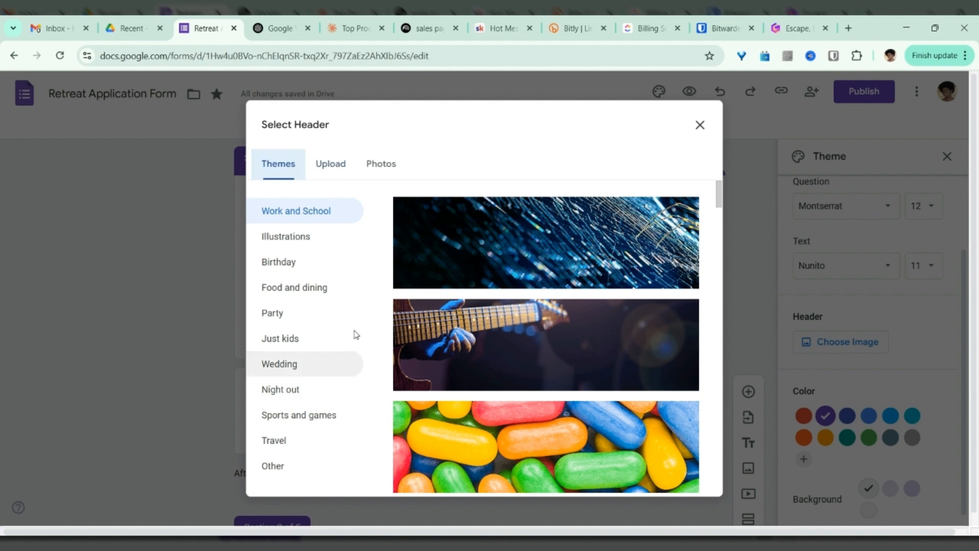
left_click(330, 174)
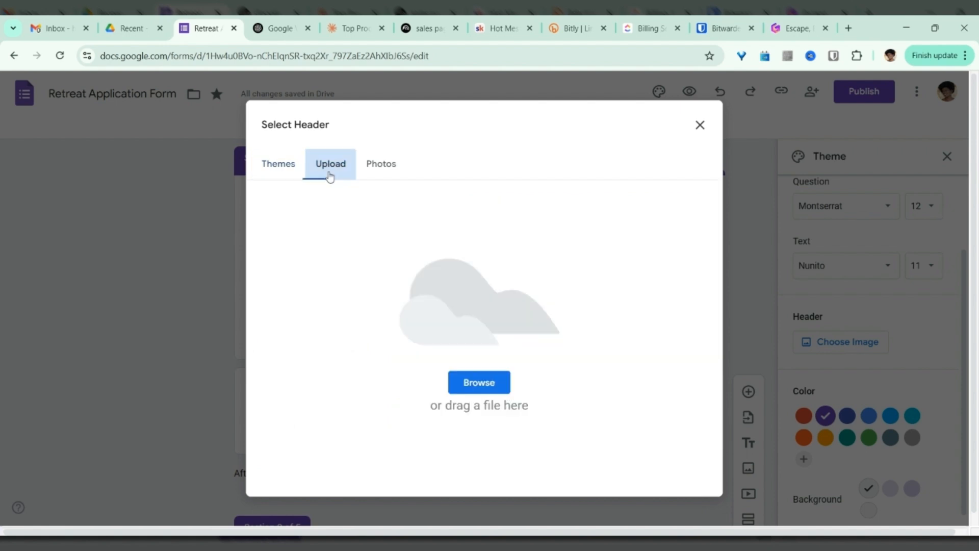
left_click(479, 382)
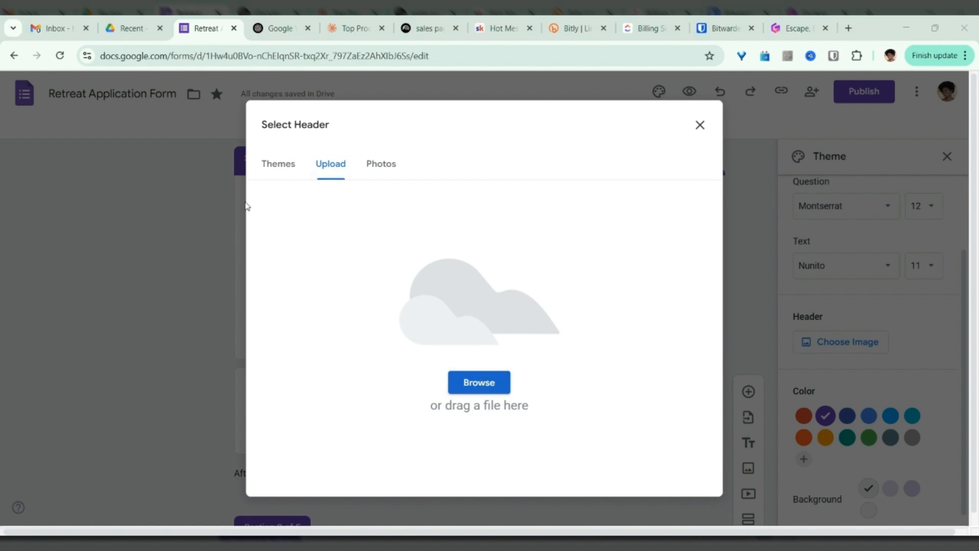
double_click(445, 295)
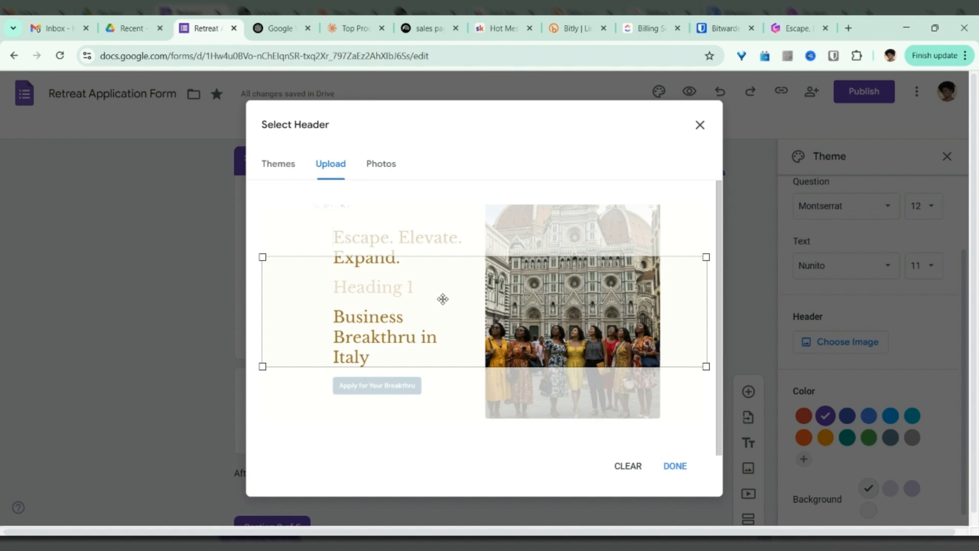
Crop the header image to its lower part with the "Business Breakthru in Italy" text and full group of women, and apply it.
left_click_drag(442, 299, 446, 261)
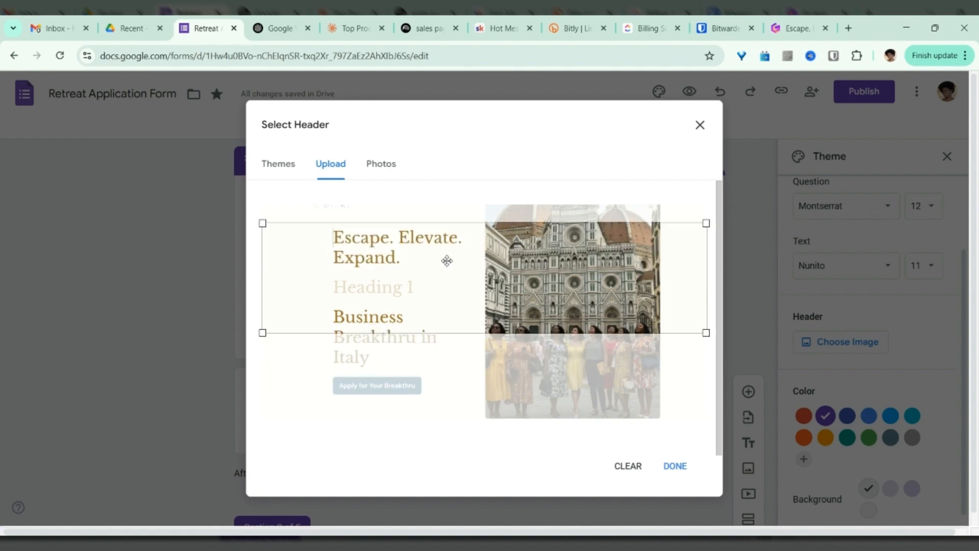
left_click_drag(446, 261, 459, 342)
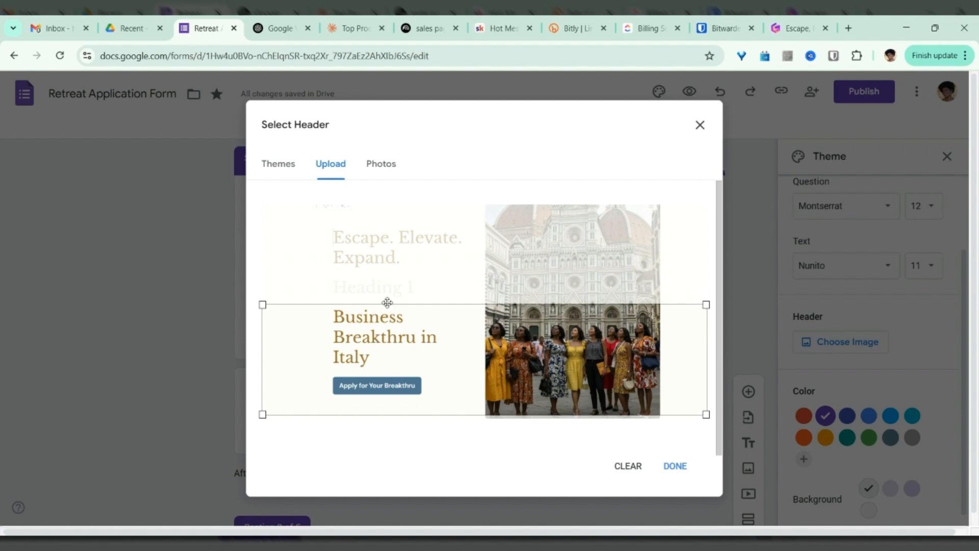
left_click(676, 466)
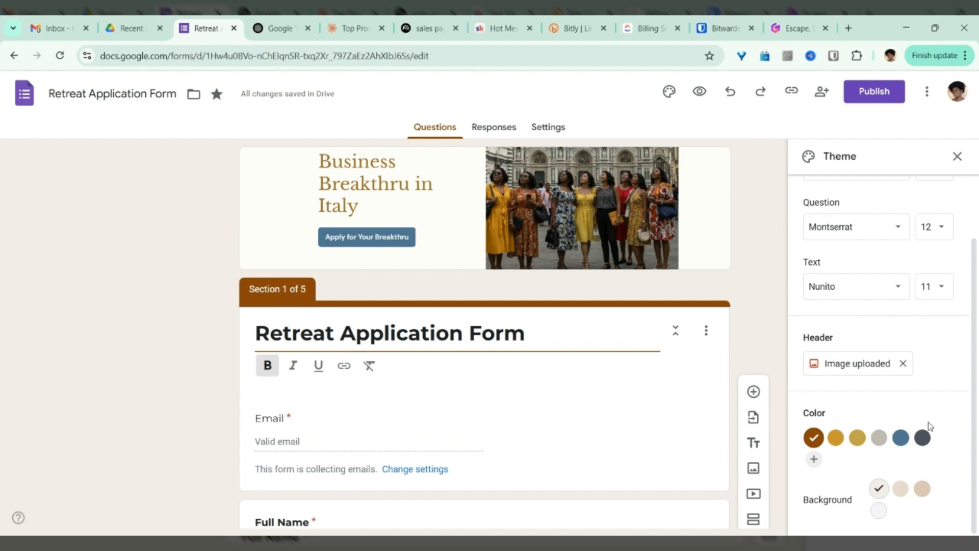
Set the form's theme color to the blue #507692 and its background to the darkest blue tint.
left_click(900, 438)
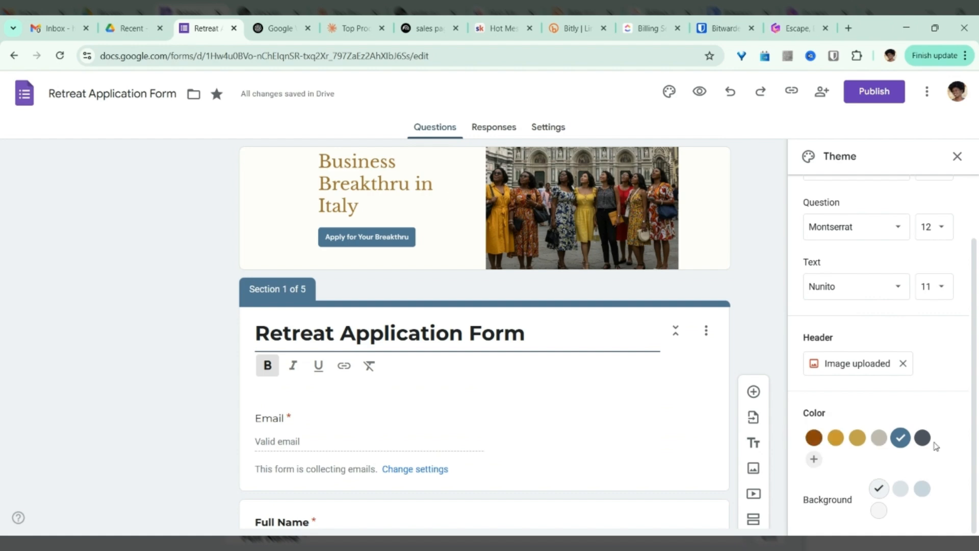
left_click(811, 460)
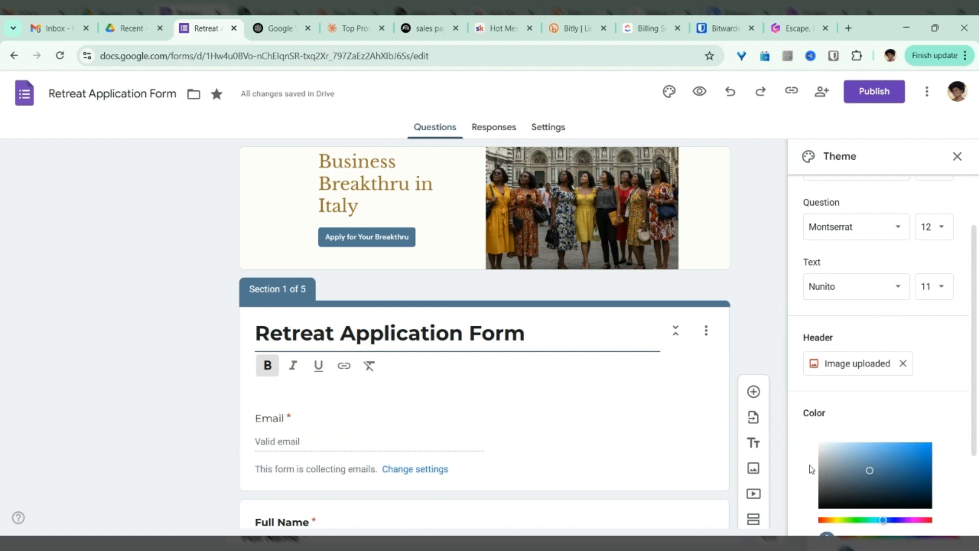
scroll(918, 424, "down", 2)
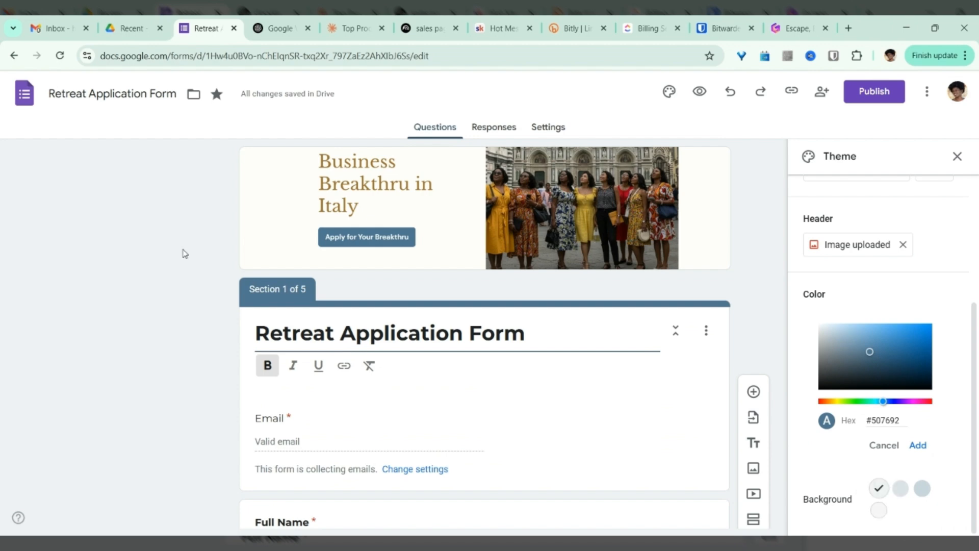
left_click(879, 511)
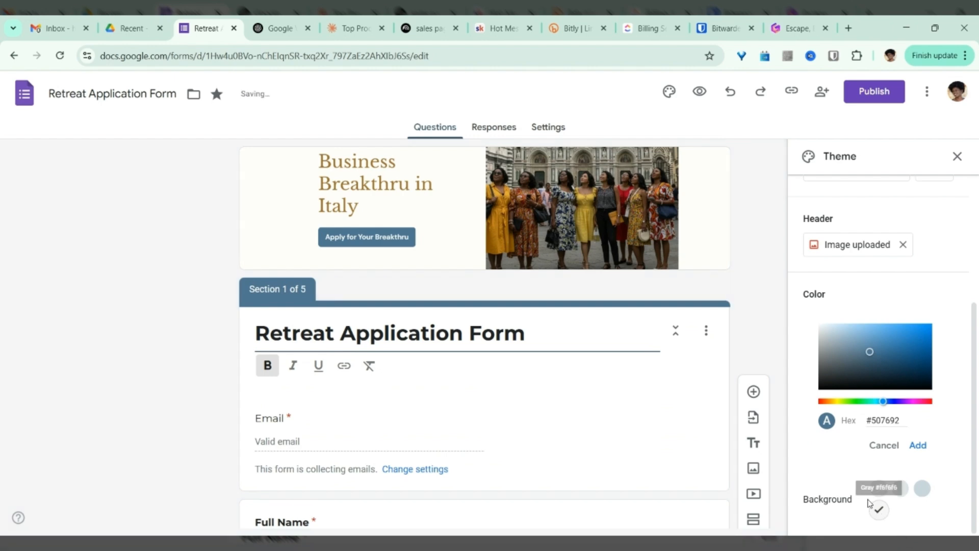
left_click(922, 489)
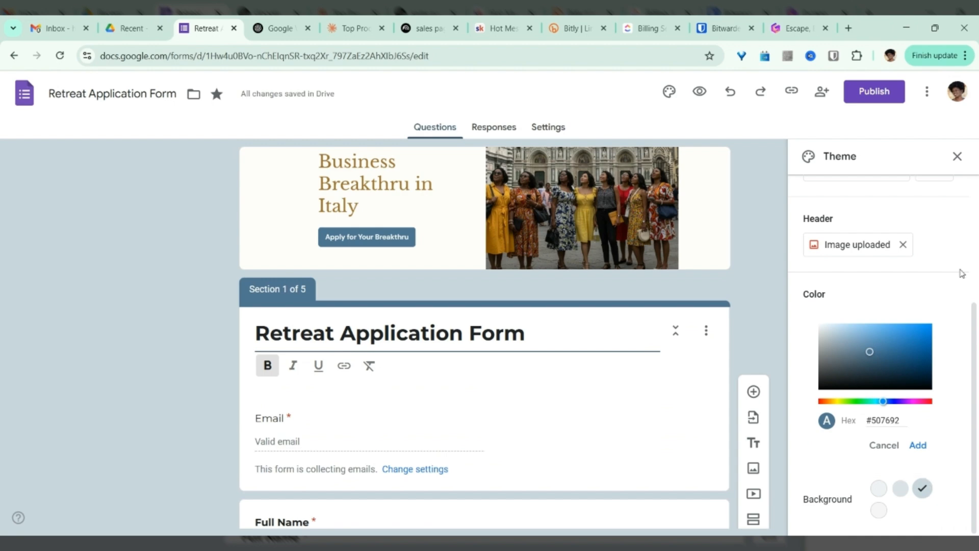
scroll(814, 427, "up", 4)
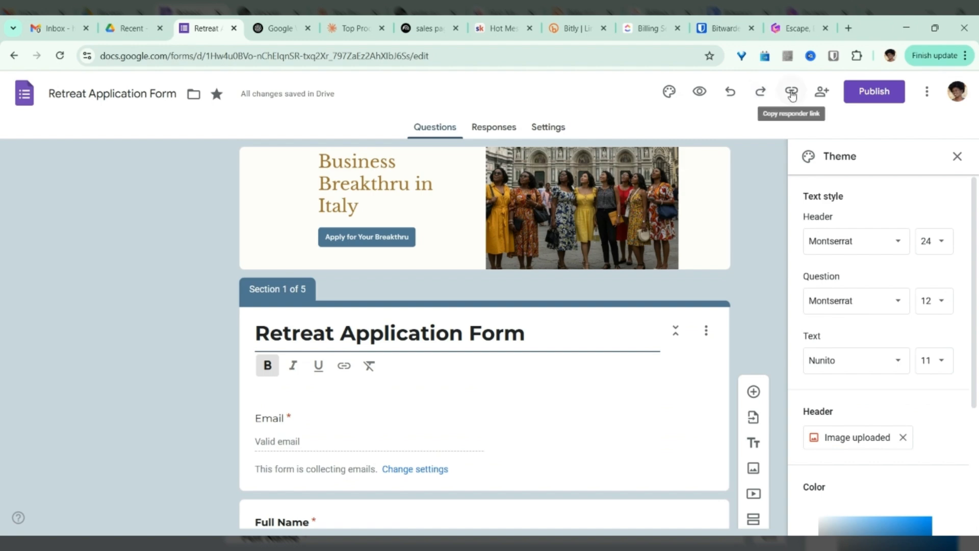
Share the form so that the responder view is open to anyone with the link.
left_click(819, 102)
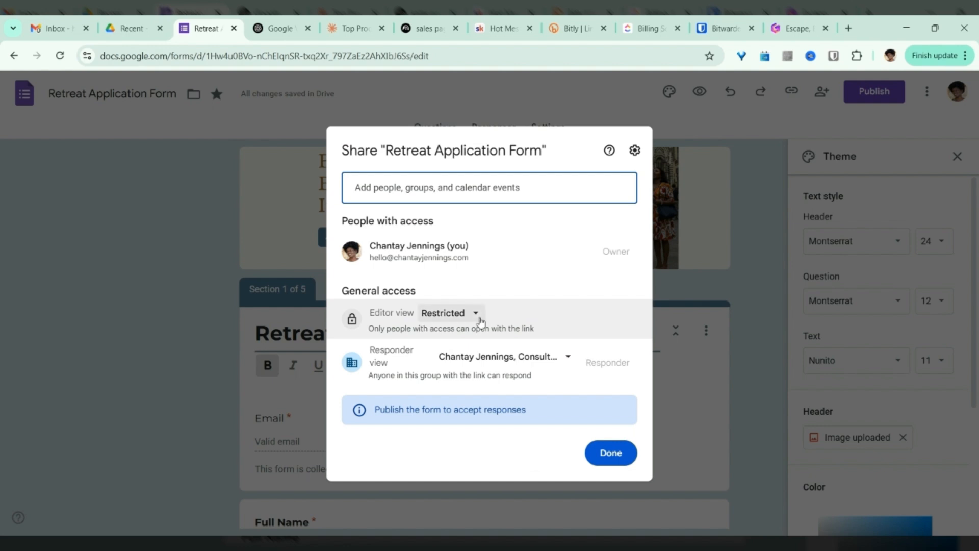
left_click(567, 360)
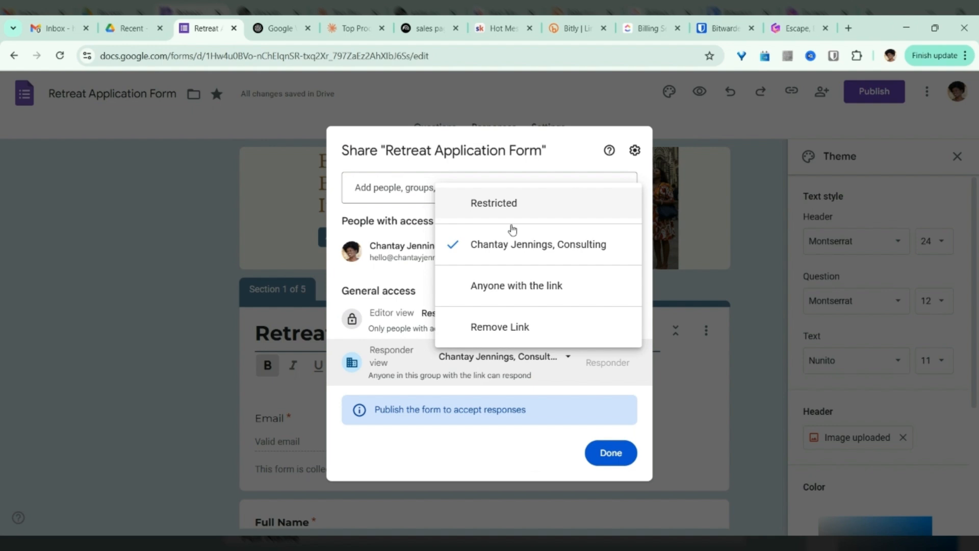
left_click(503, 287)
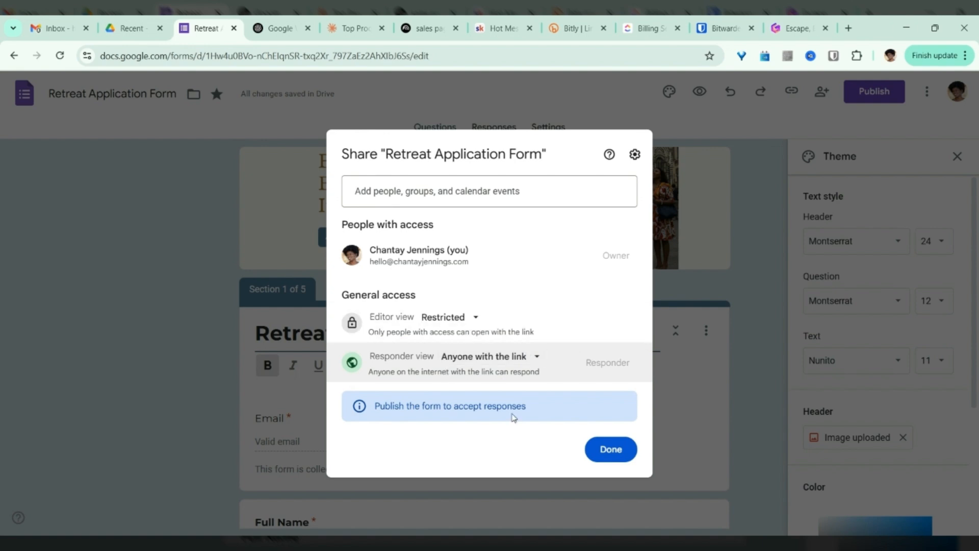
left_click(609, 449)
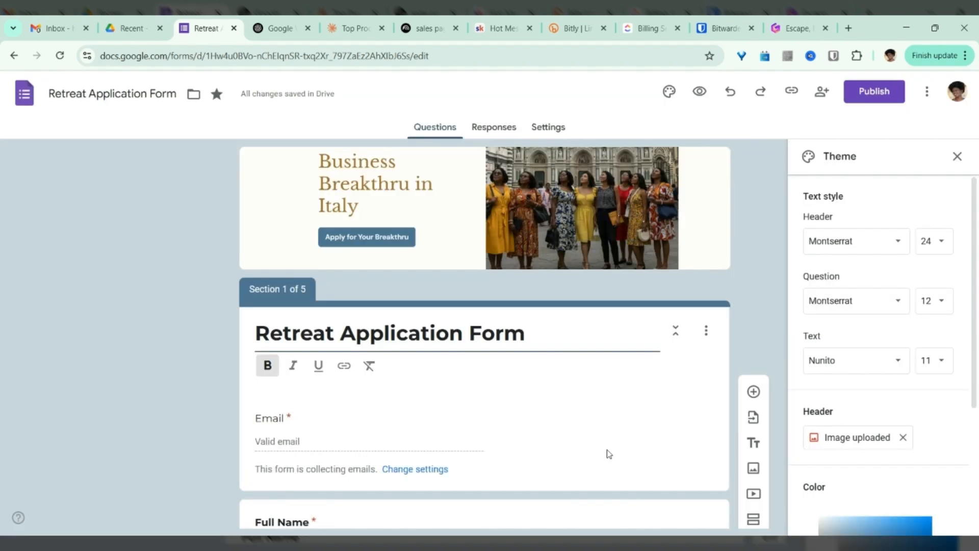
Preview the first page of the form as a respondent, checking the header, questions and page progress, and return to editing.
left_click(700, 92)
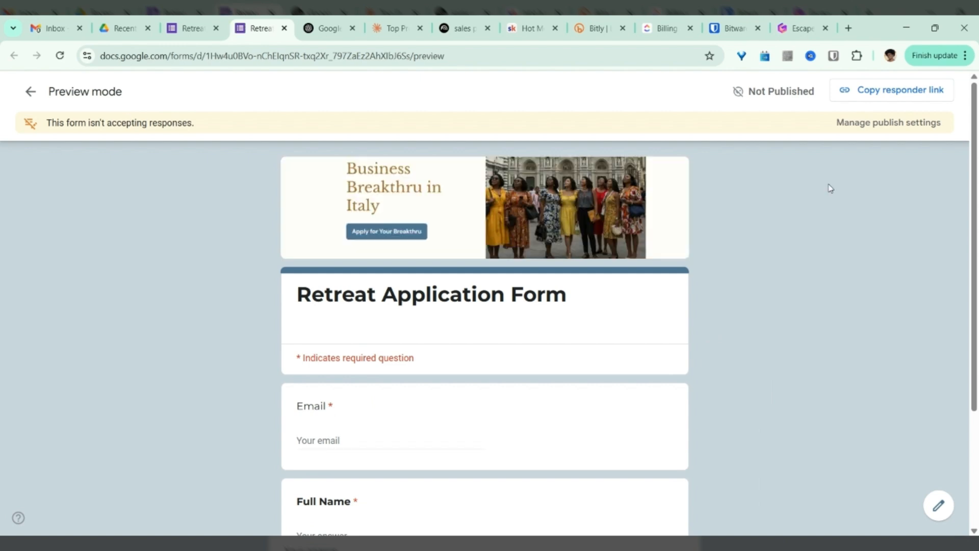
scroll(836, 196, "down", 3)
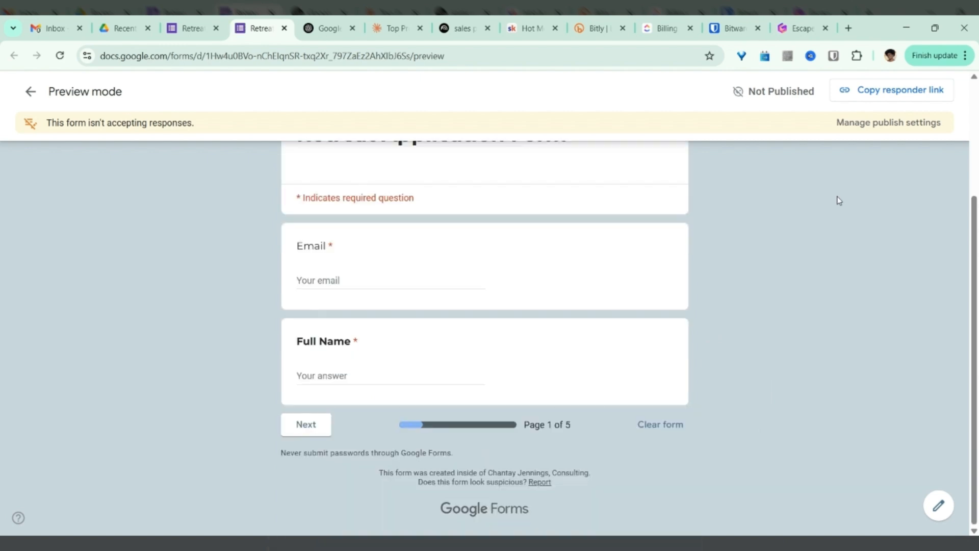
scroll(765, 292, "up", 3)
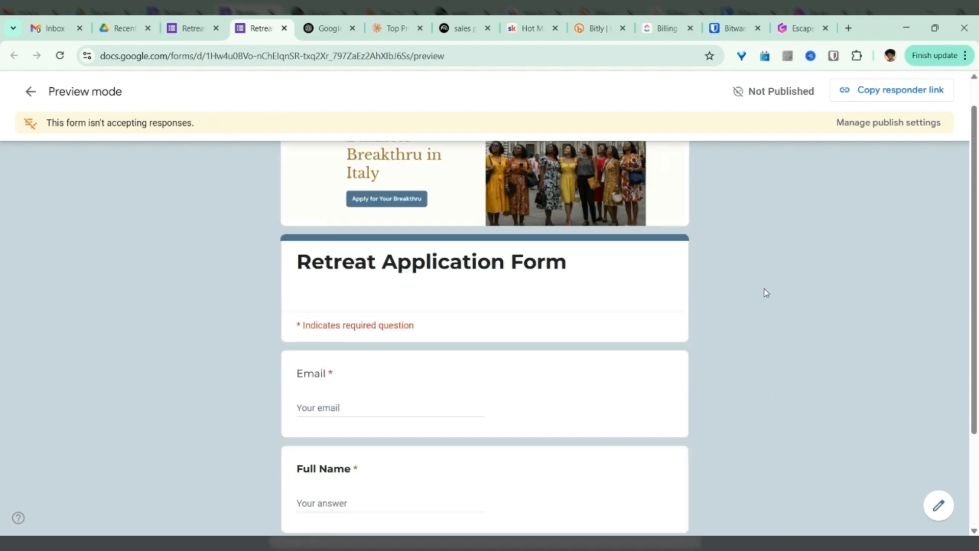
scroll(766, 292, "down", 3)
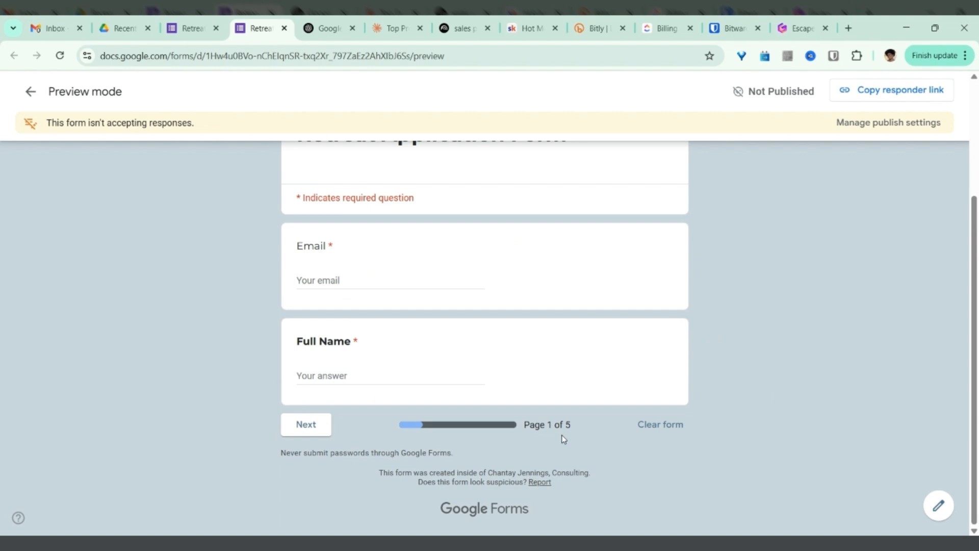
scroll(442, 276, "up", 3)
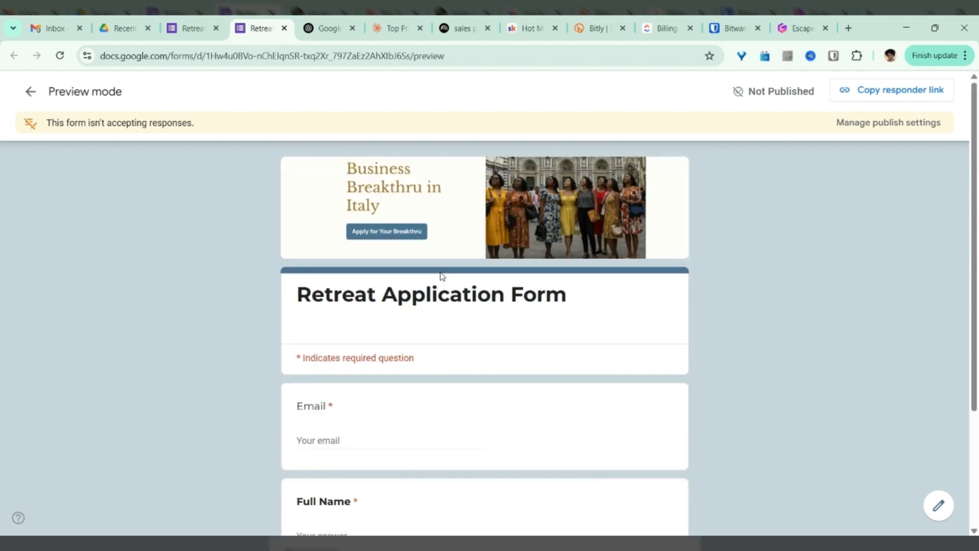
scroll(342, 350, "down", 3)
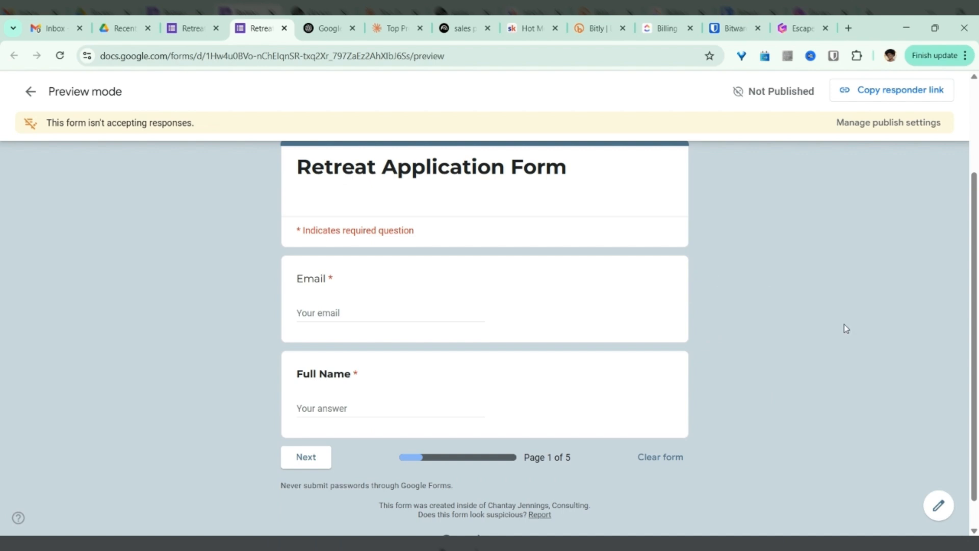
scroll(843, 325, "up", 1)
scroll(871, 273, "up", 3)
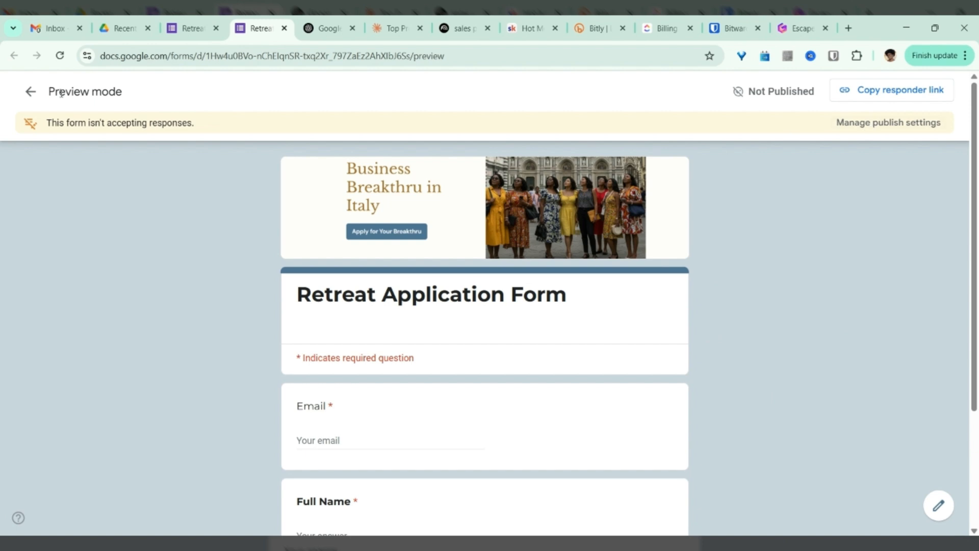
left_click(32, 92)
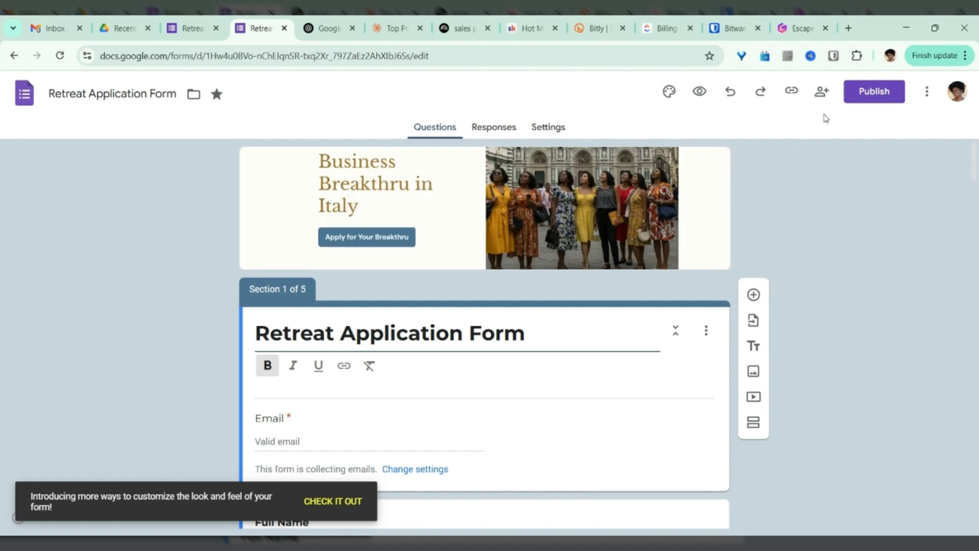
Publish the Retreat Application Form with anyone with the link as responders.
left_click(927, 93)
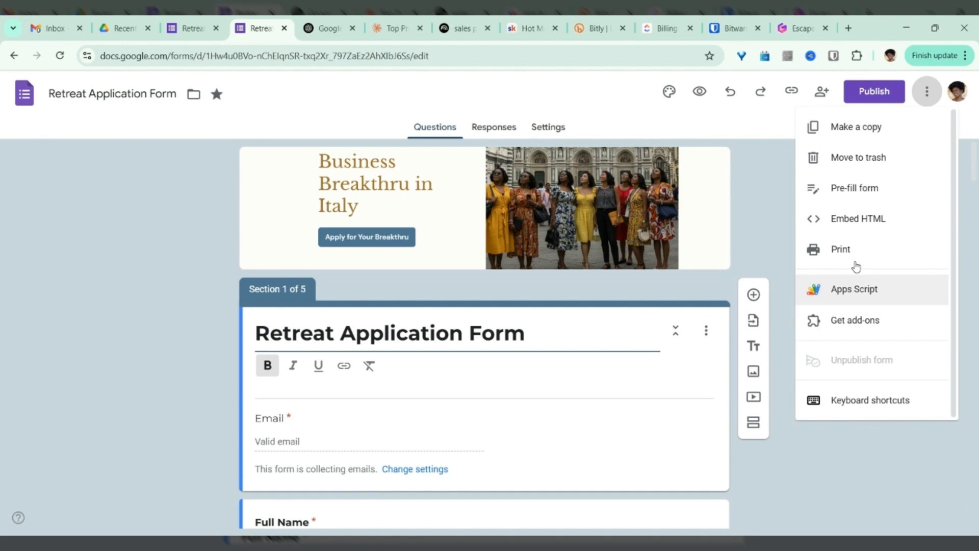
left_click(872, 101)
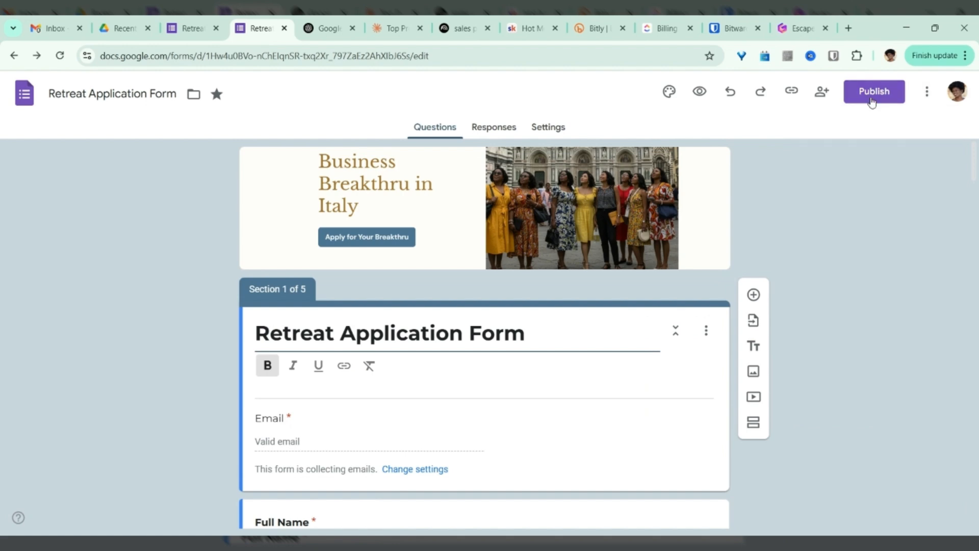
left_click(867, 96)
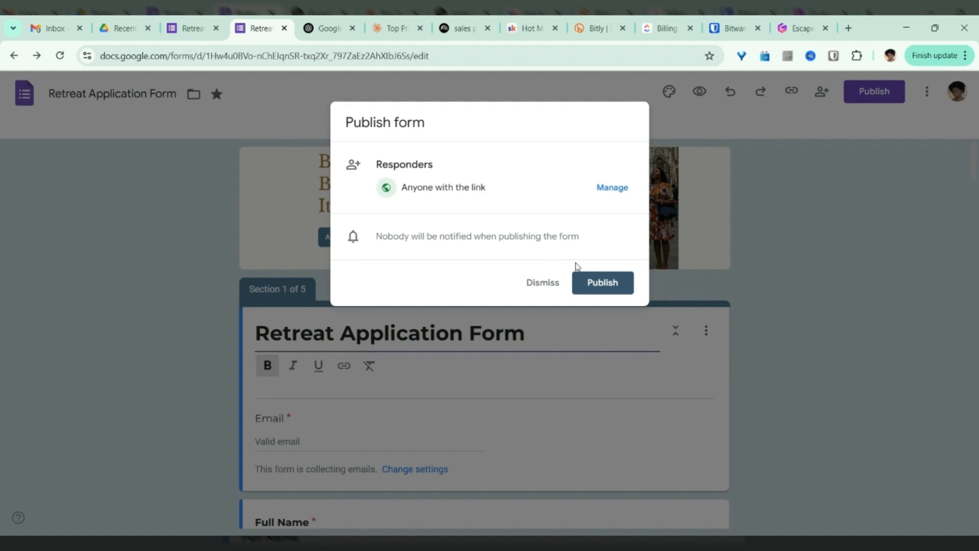
left_click(614, 280)
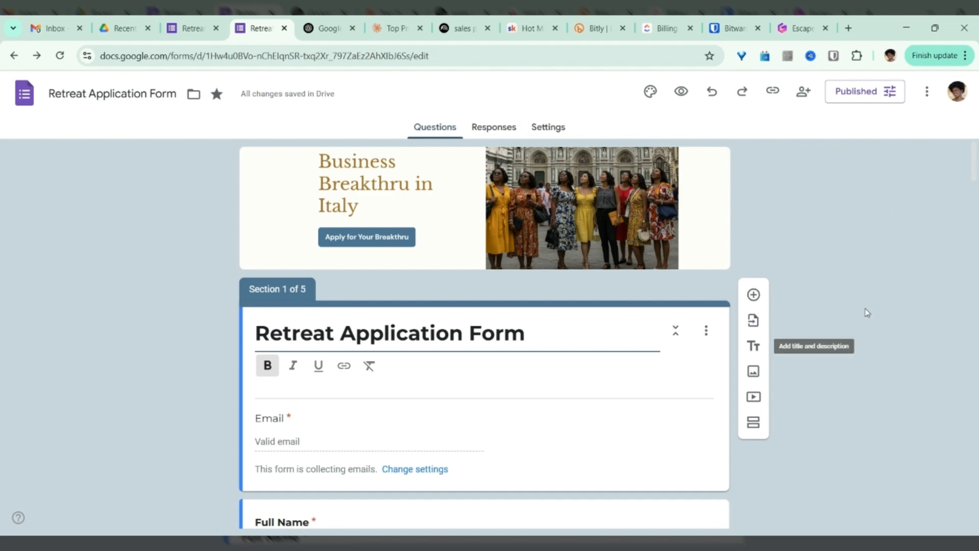
scroll(884, 306, "down", 6)
scroll(901, 298, "down", 10)
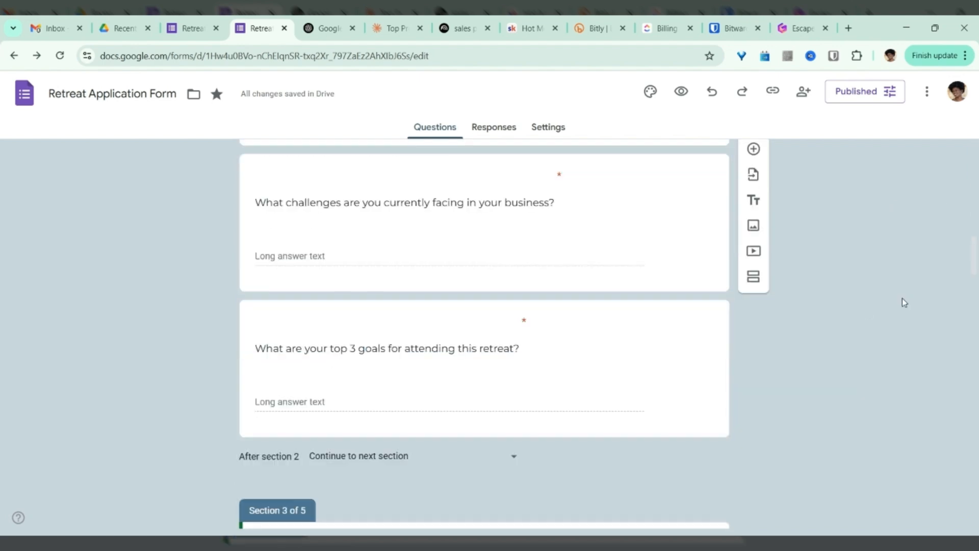
scroll(903, 306, "down", 5)
scroll(902, 315, "up", 5)
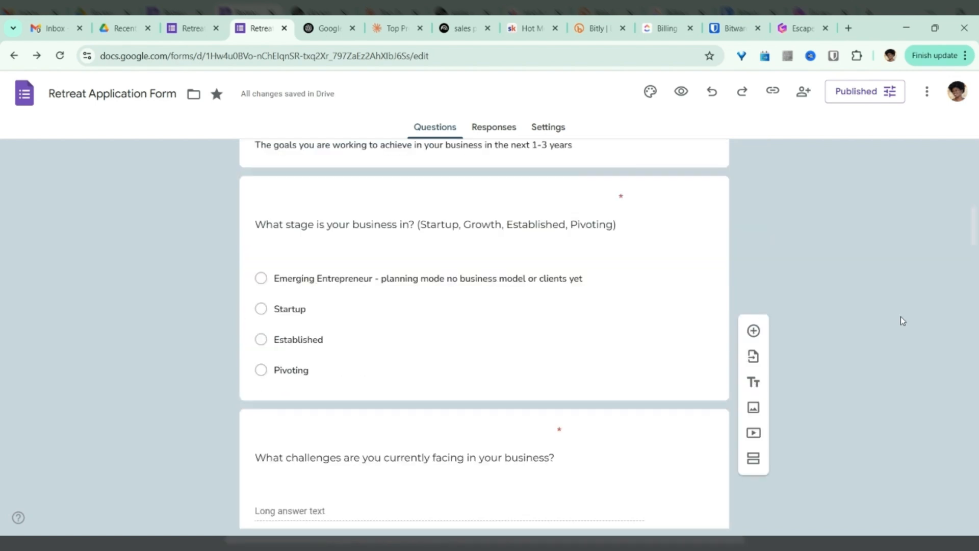
scroll(901, 317, "up", 15)
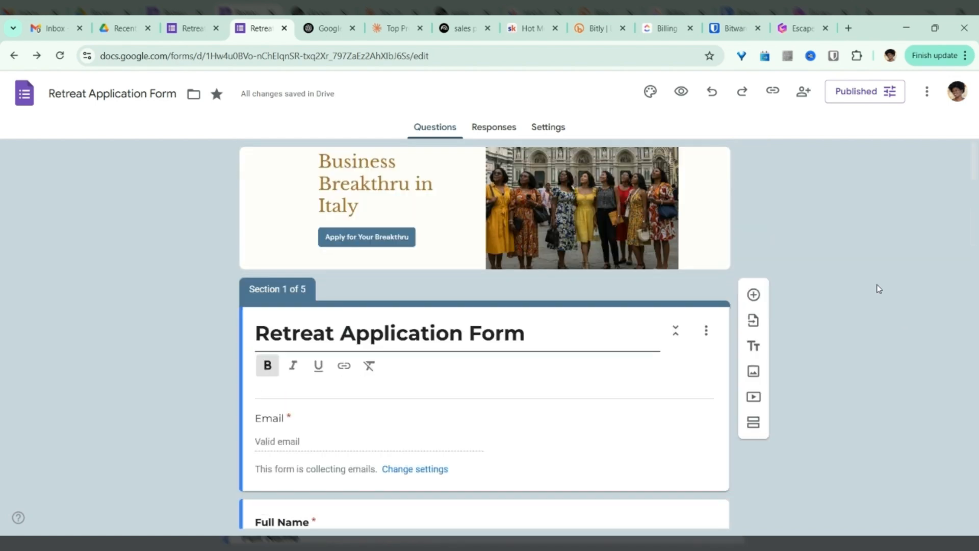